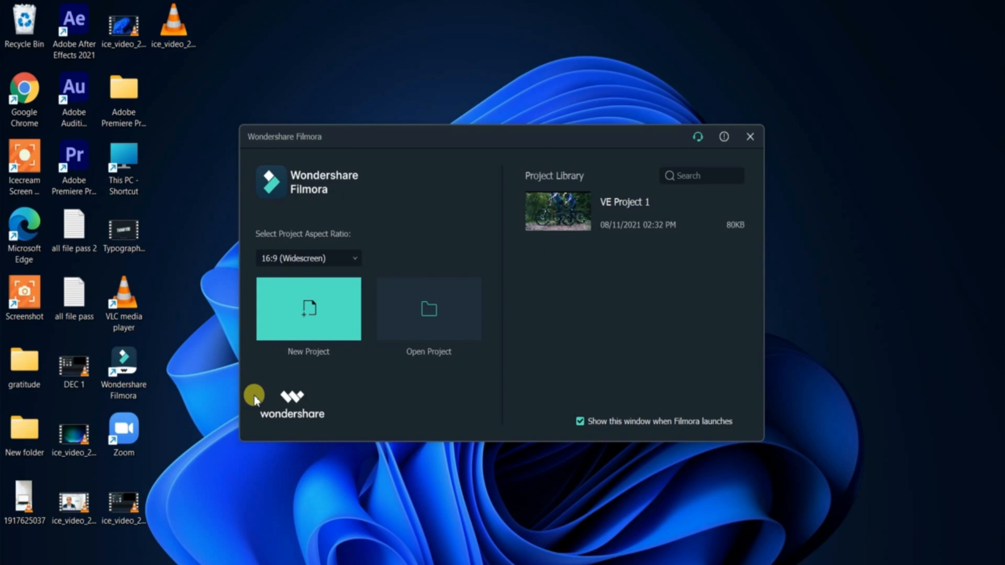
Create a new 16:9 (Widescreen) project and look through its project media, shared media, sample colors, sample video and green screen categories
click(316, 313)
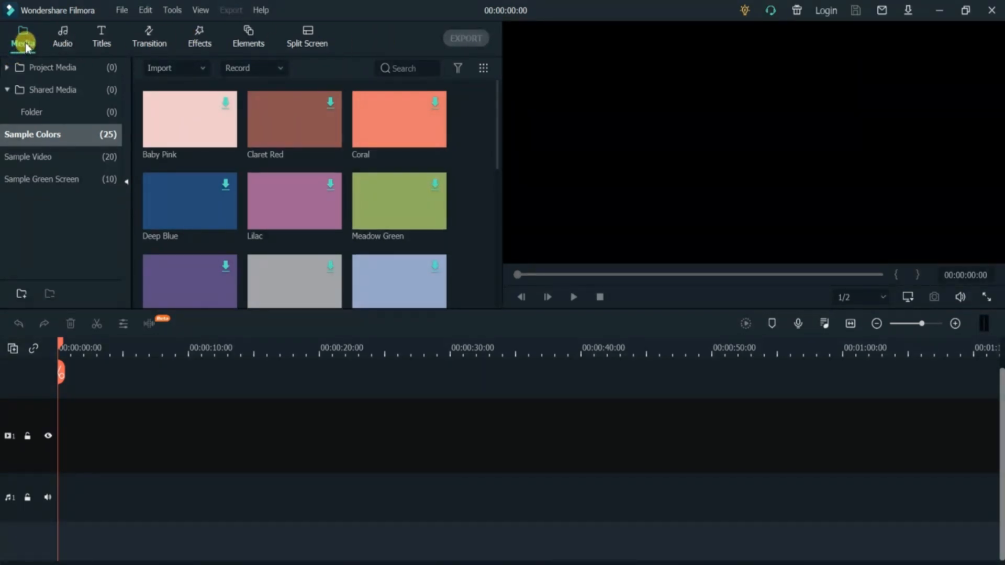
click(39, 77)
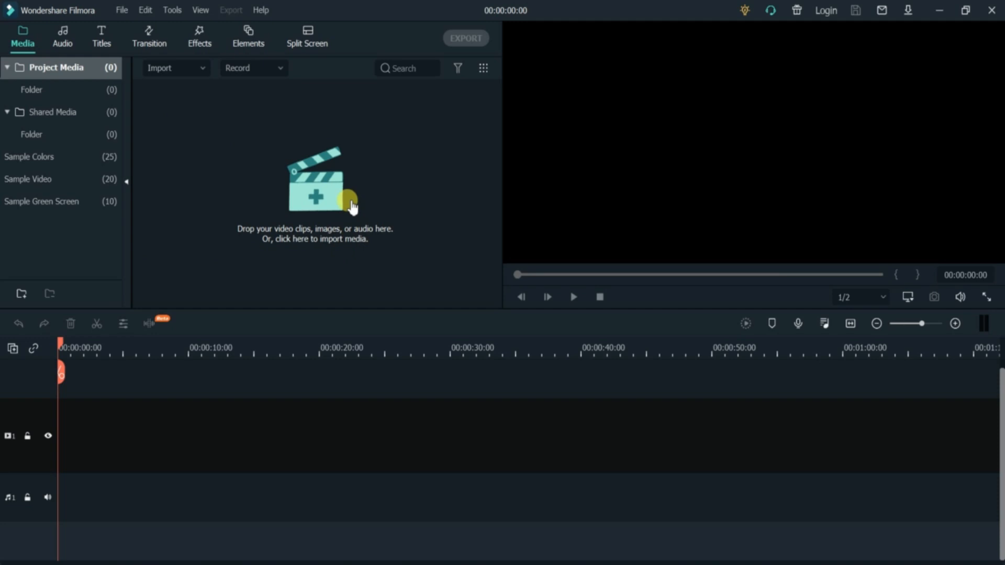
click(71, 116)
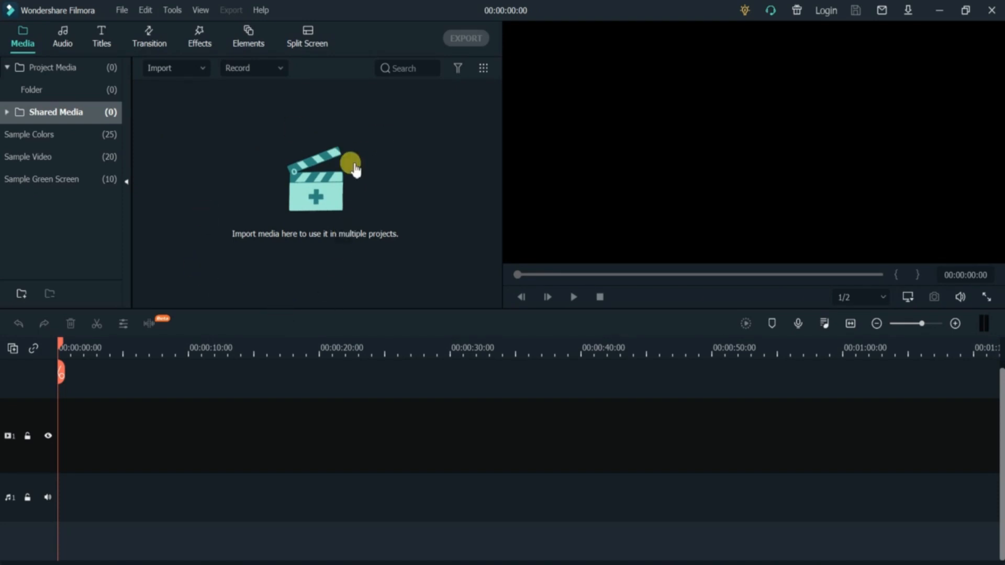
click(30, 144)
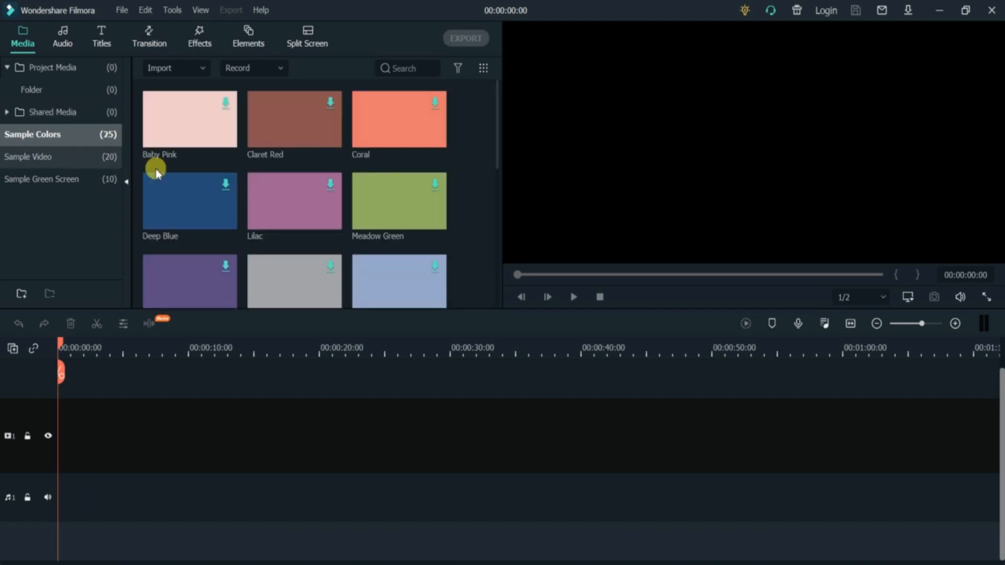
click(55, 159)
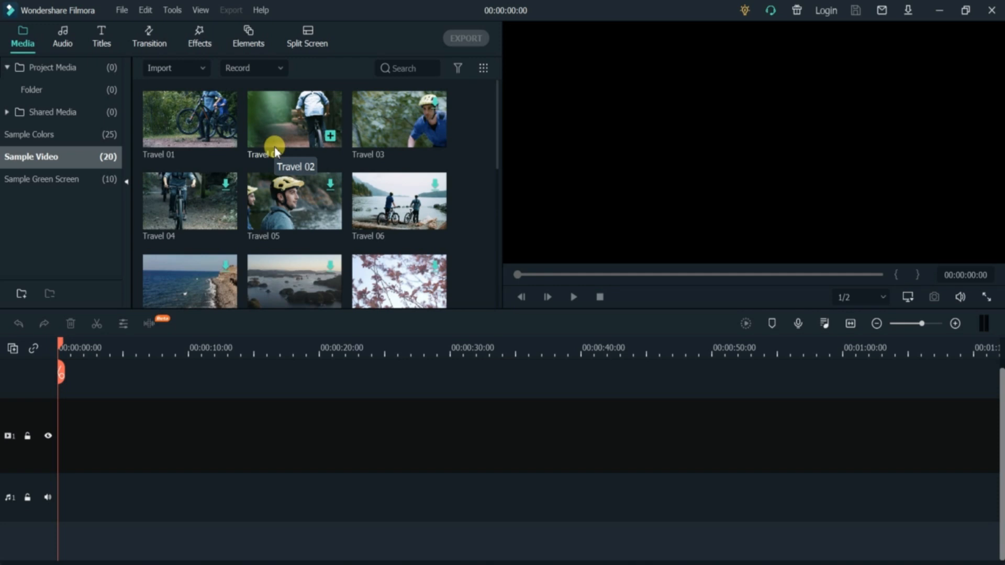
click(46, 177)
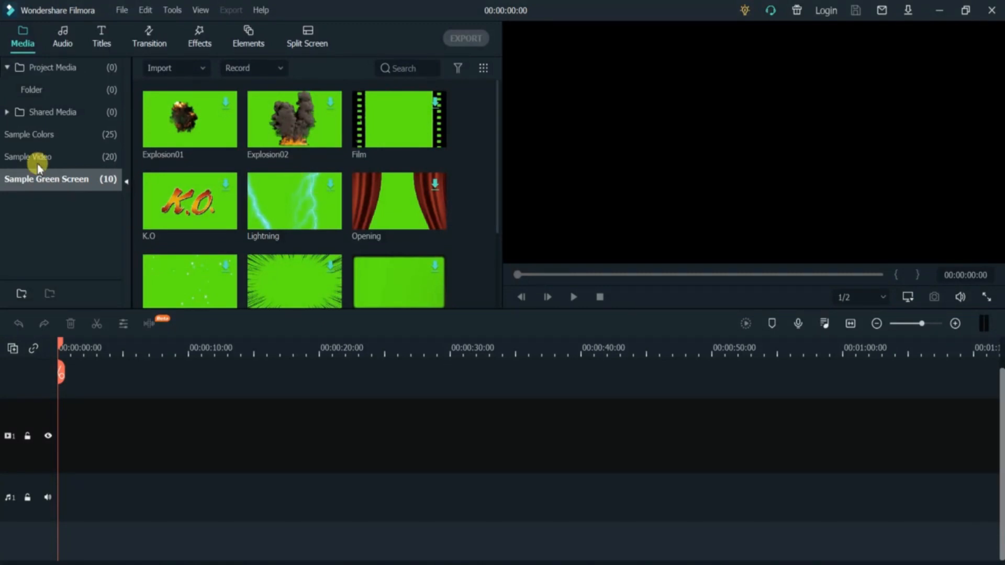
Look through the audio library and the title categories, including Openers, Lower 3rds and Subtitles
click(64, 46)
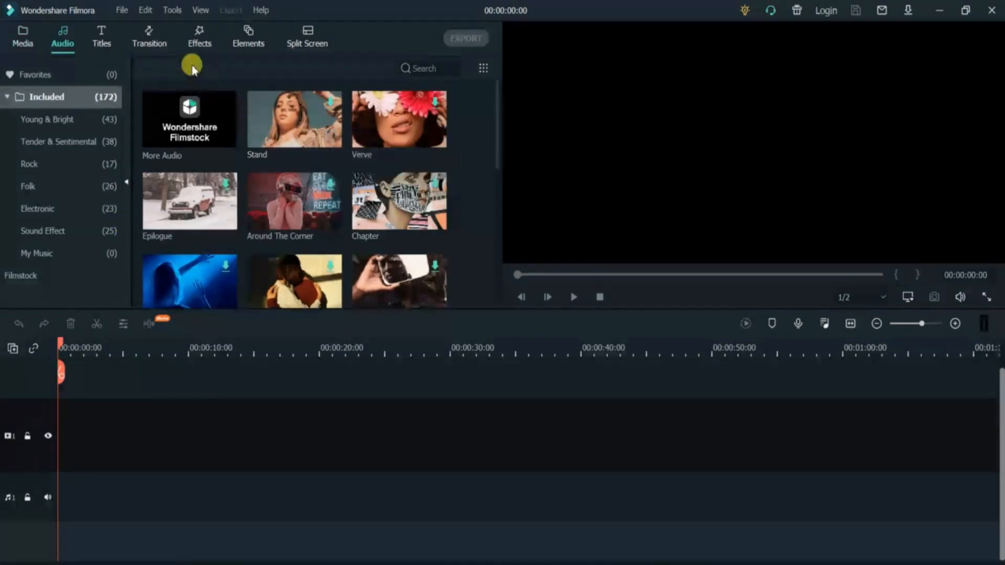
click(104, 47)
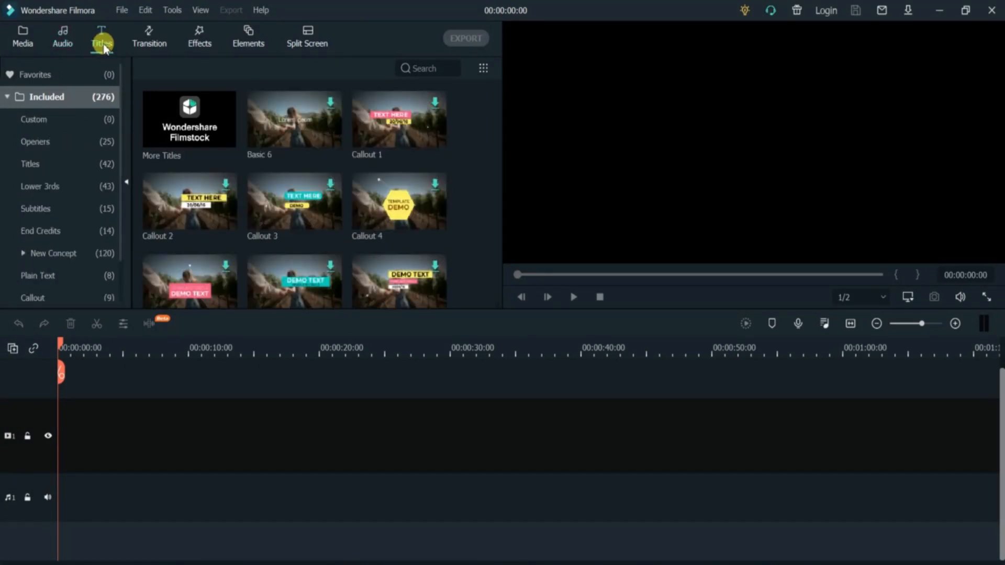
click(68, 141)
click(59, 185)
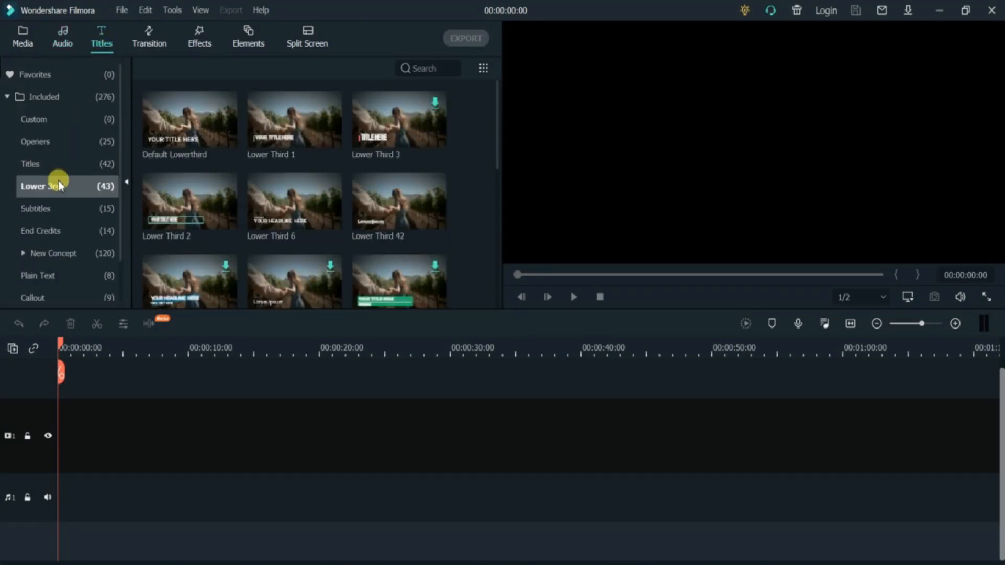
click(66, 209)
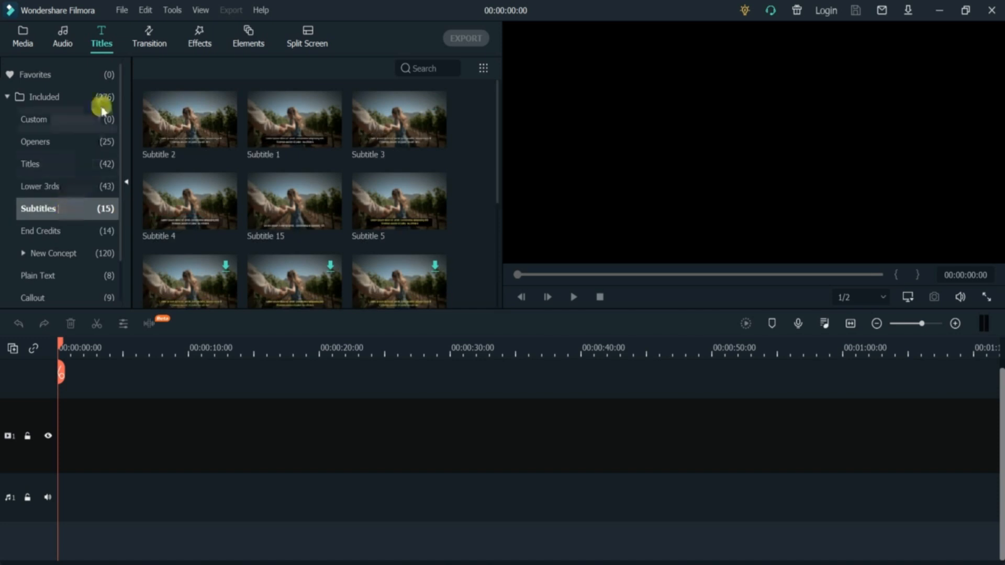
Look through the transitions, the effect filters, the elements and the split screen templates
click(145, 44)
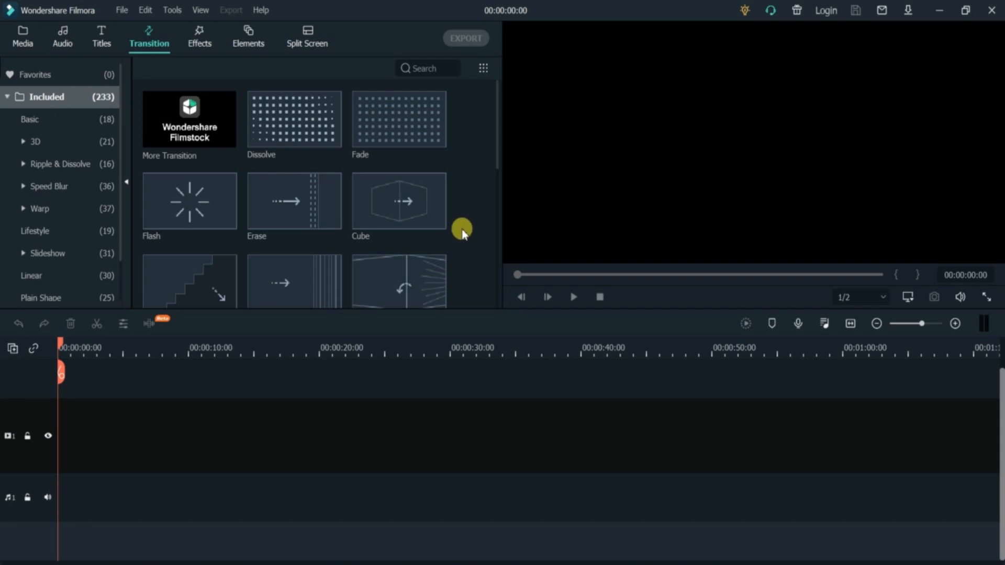
click(200, 46)
click(87, 121)
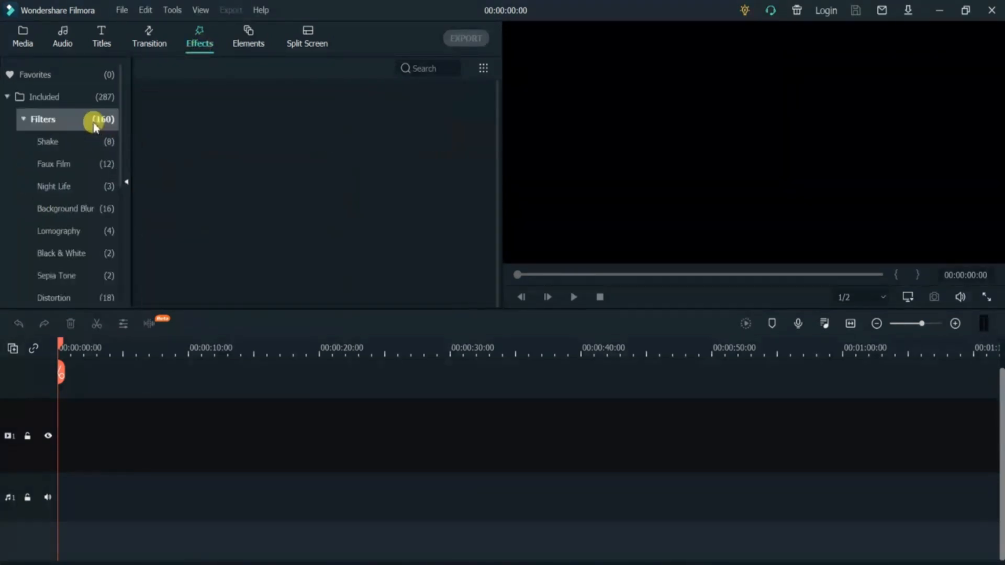
scroll(87, 126, down, 3)
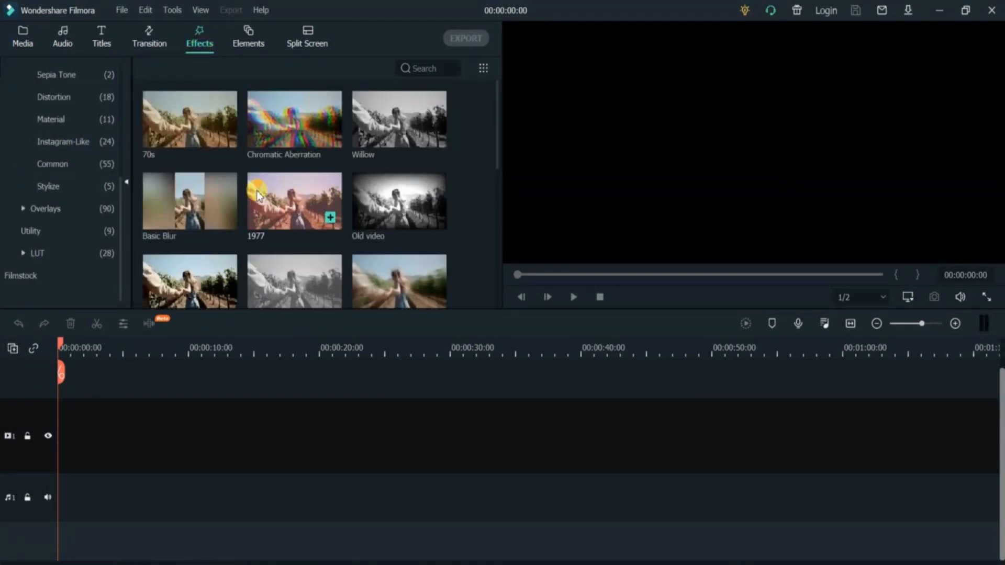
click(246, 46)
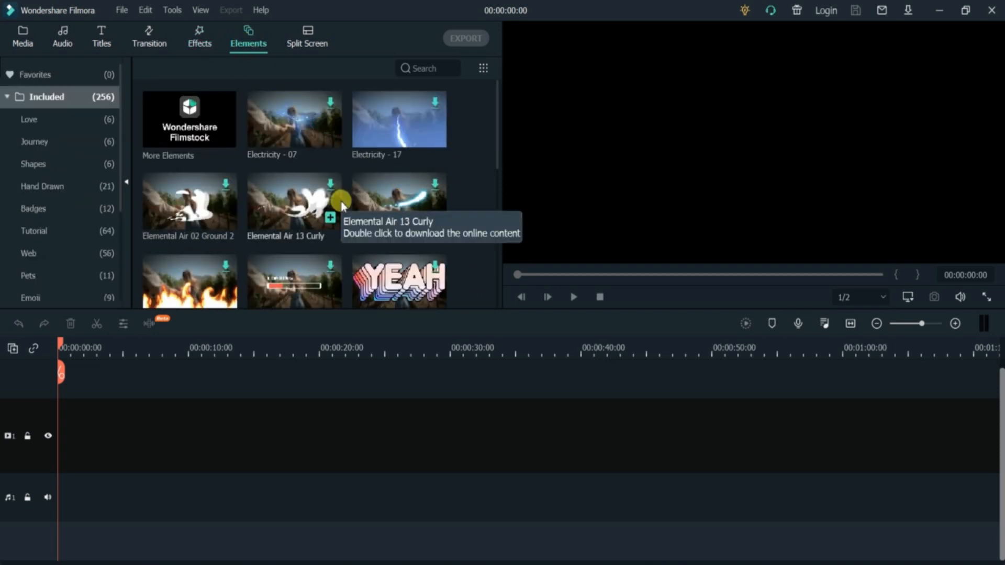
click(309, 46)
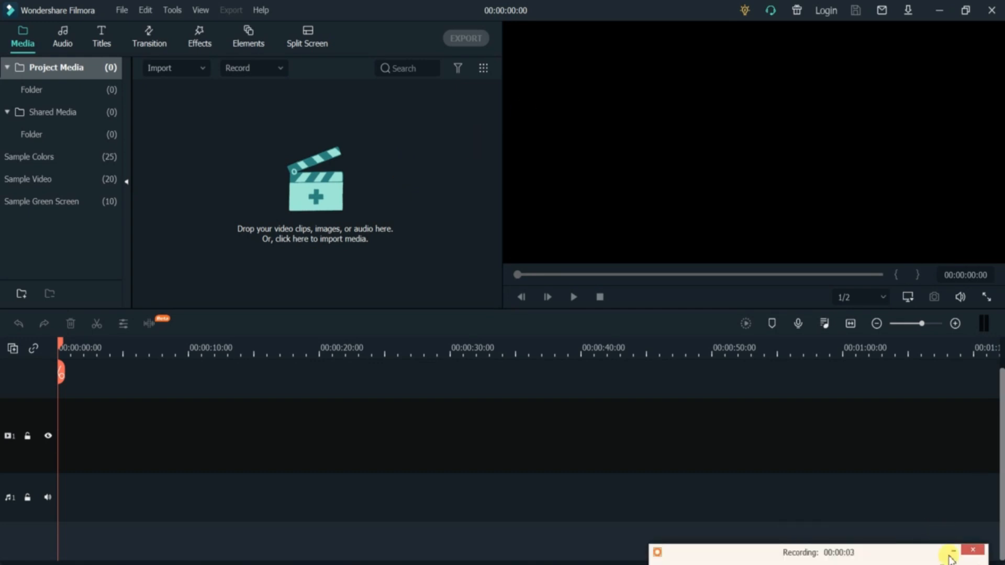
Add the Travel 01 sample video to the start of the first video track
click(958, 552)
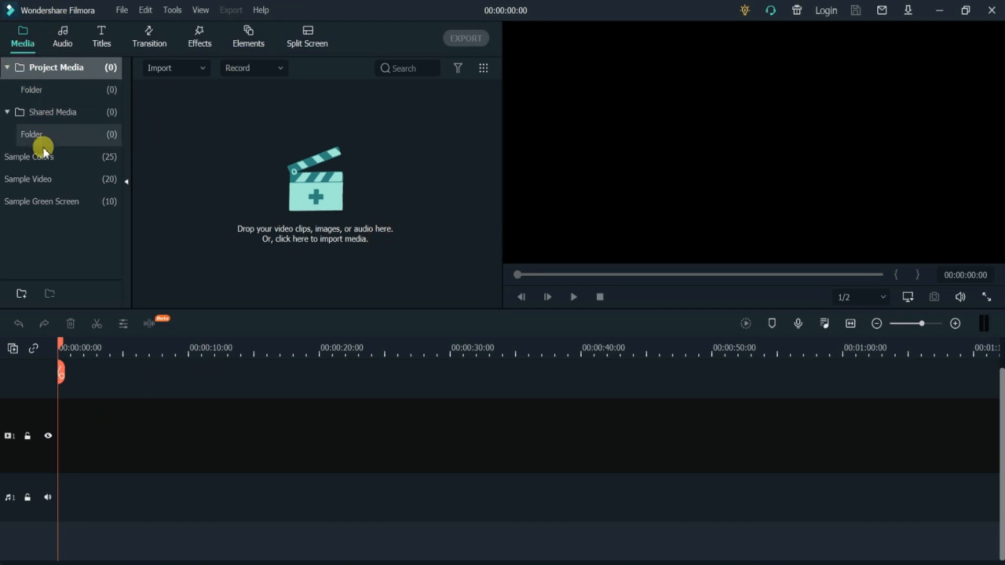
click(44, 179)
drag(184, 127, 70, 439)
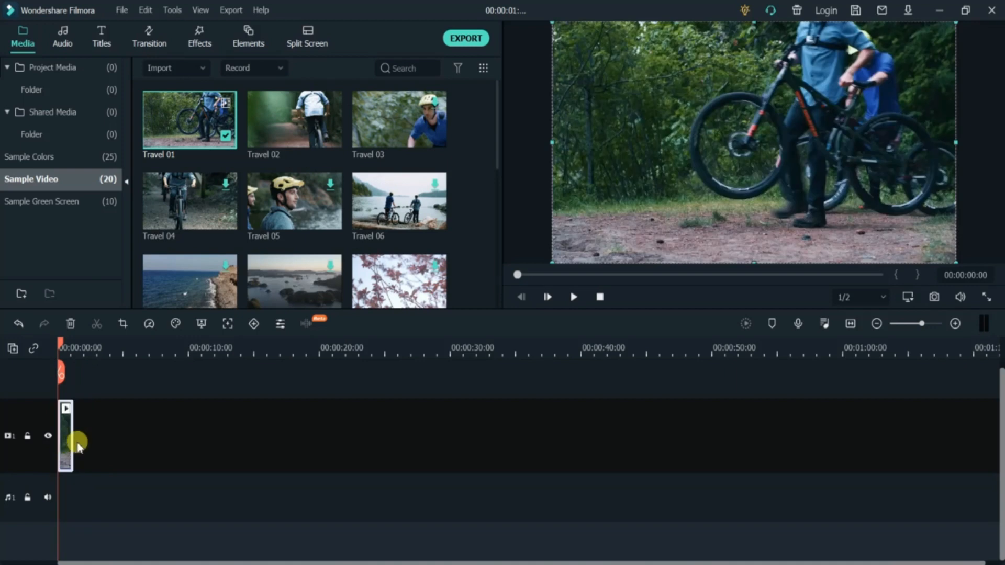
drag(107, 371, 57, 483)
drag(131, 388, 66, 480)
drag(681, 151, 798, 180)
click(158, 206)
Create a new project with the 1:1 (Instagram) aspect ratio, without saving the current project
click(124, 10)
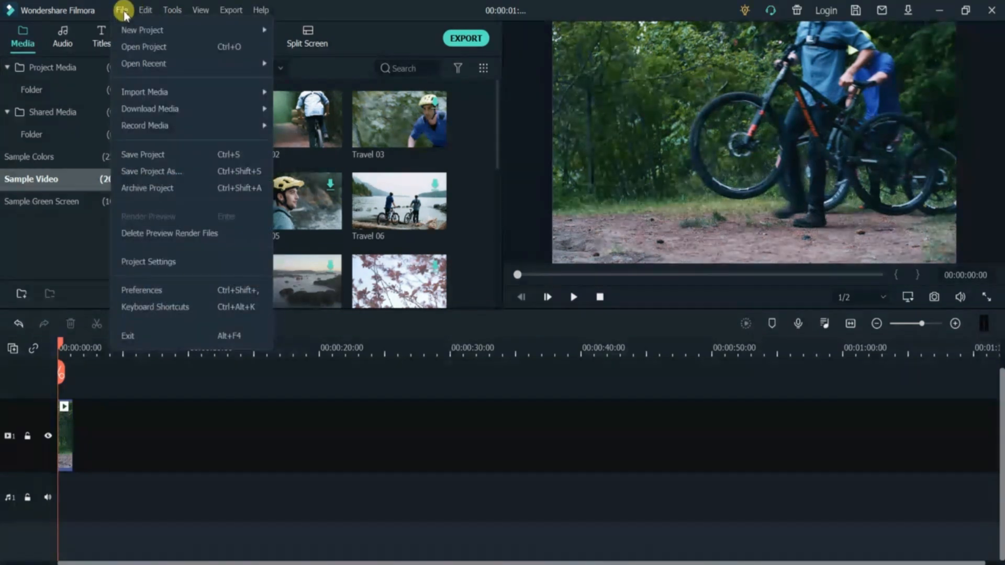
mouse_move(128, 31)
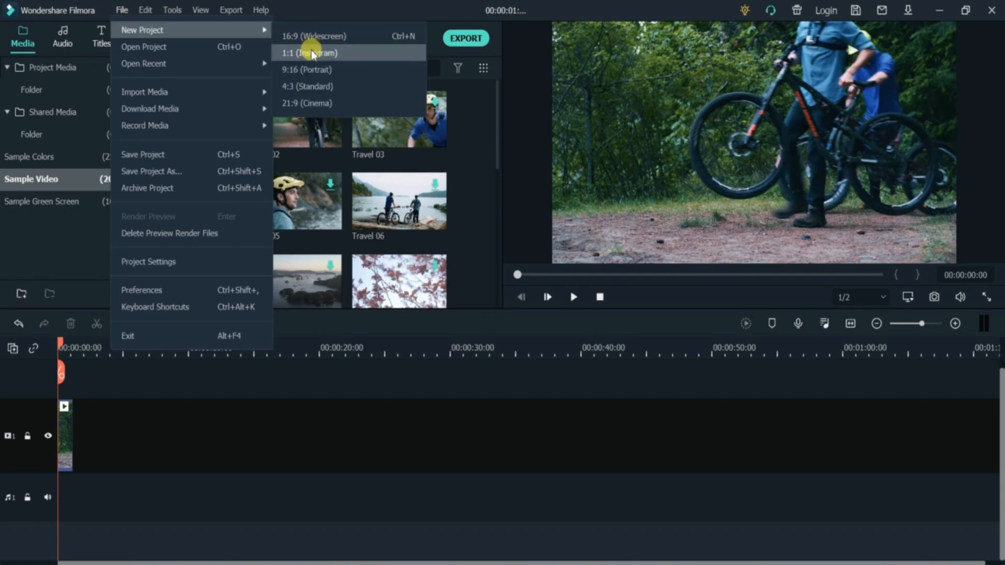
click(313, 54)
click(604, 289)
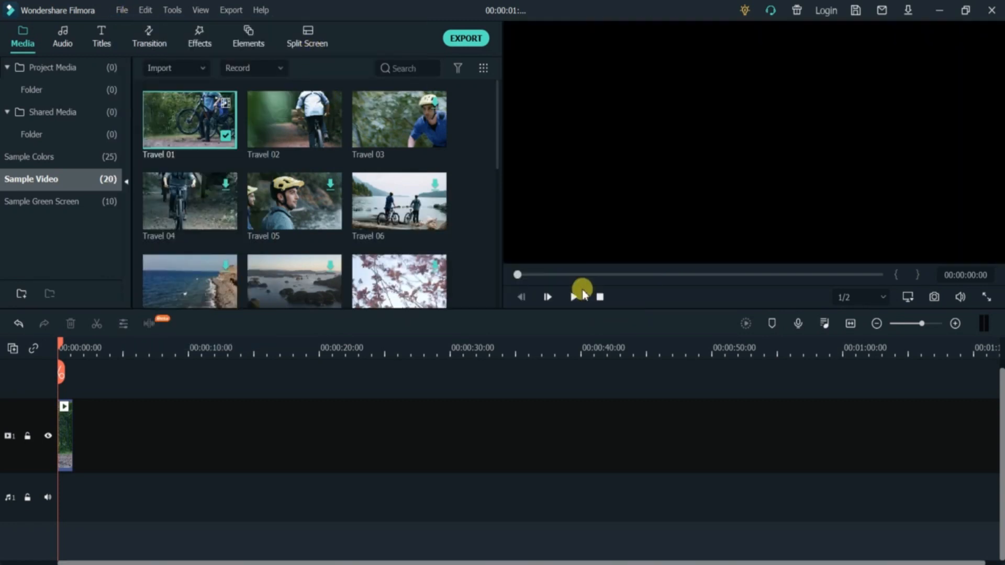
Add the Travel 01 sample video to the square project's timeline and play it in the preview
double_click(224, 119)
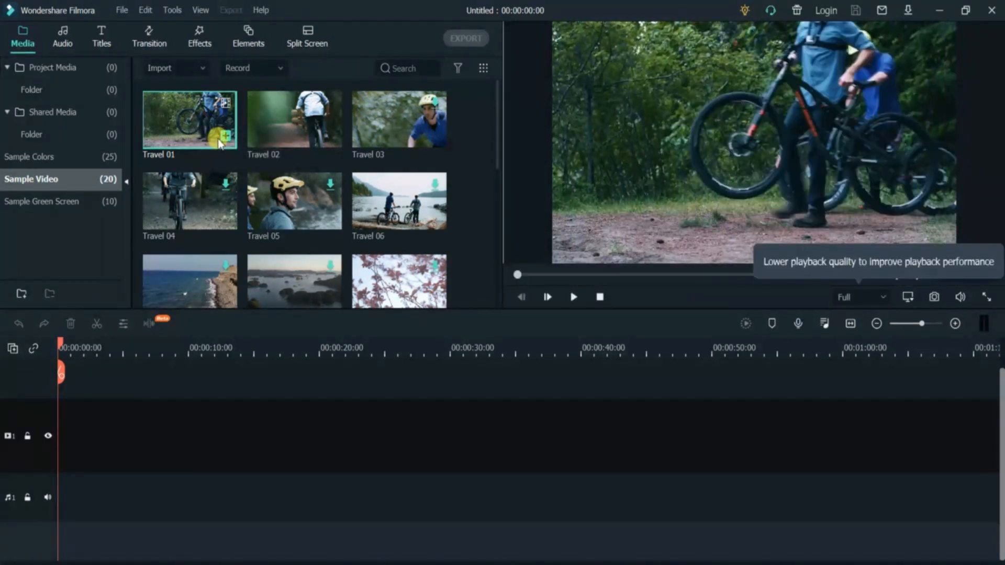
click(226, 136)
click(580, 317)
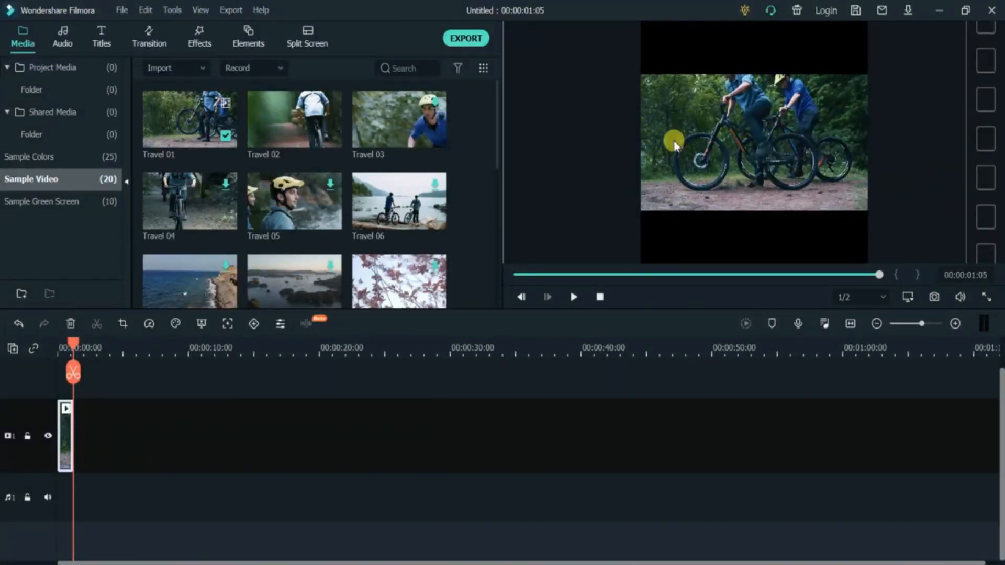
Create a new 16:9 (Widescreen) project without saving the square one, and place Travel 01 at the start of the first video track
click(122, 10)
mouse_move(209, 29)
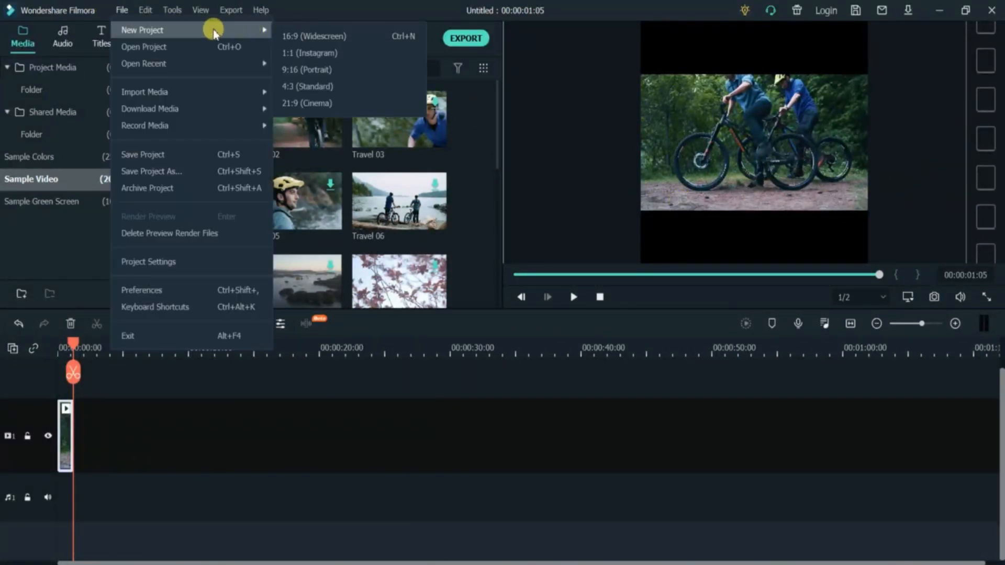
click(296, 37)
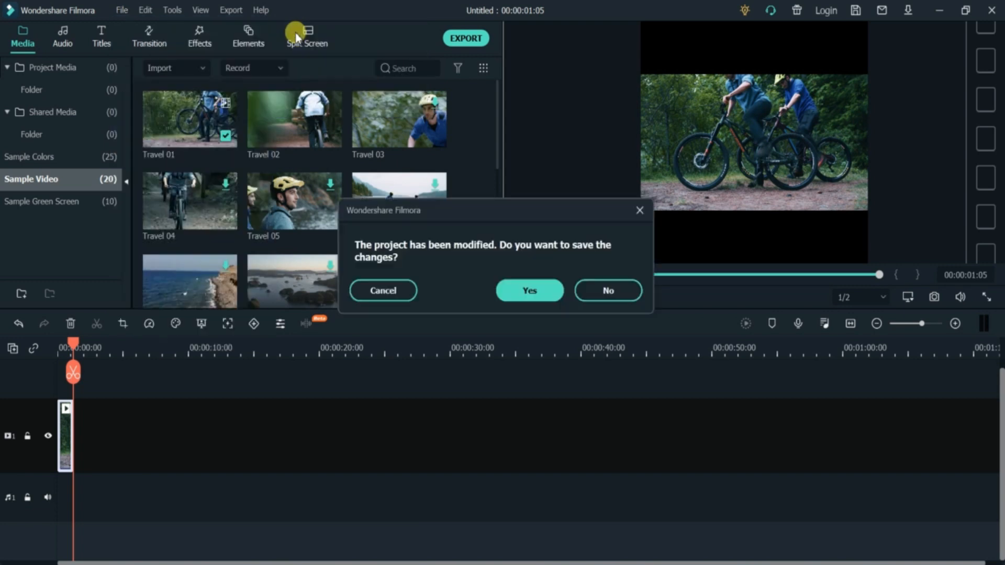
click(597, 293)
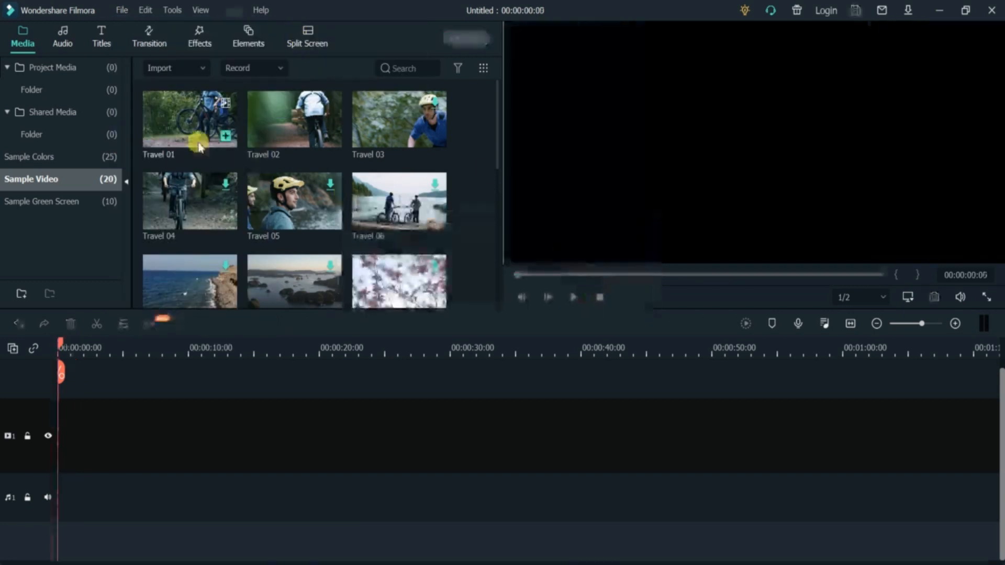
drag(207, 115, 65, 451)
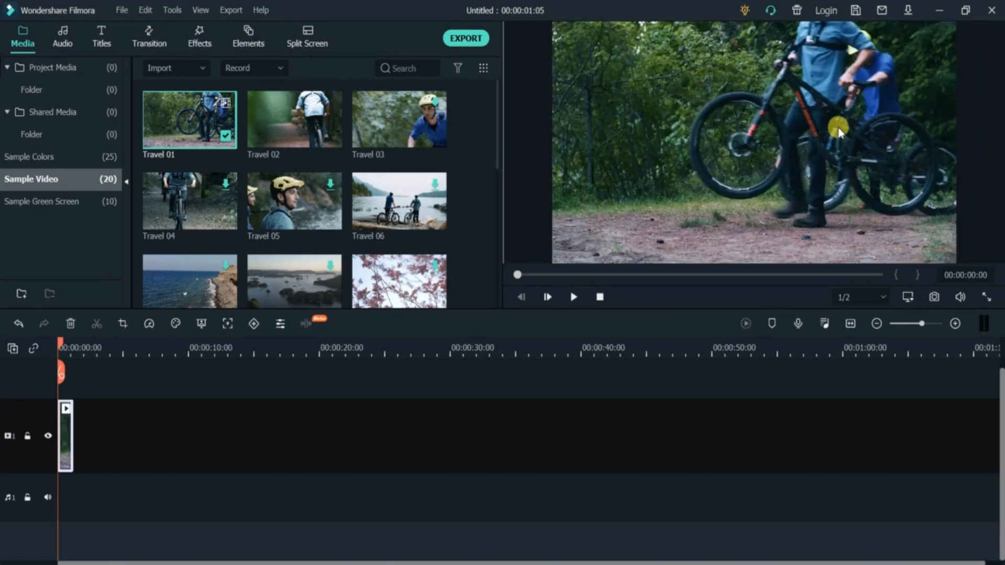
Look over the commands for opening recent projects and importing, downloading and recording media, then review the project's aspect ratio, resolution and frame rate settings
click(120, 10)
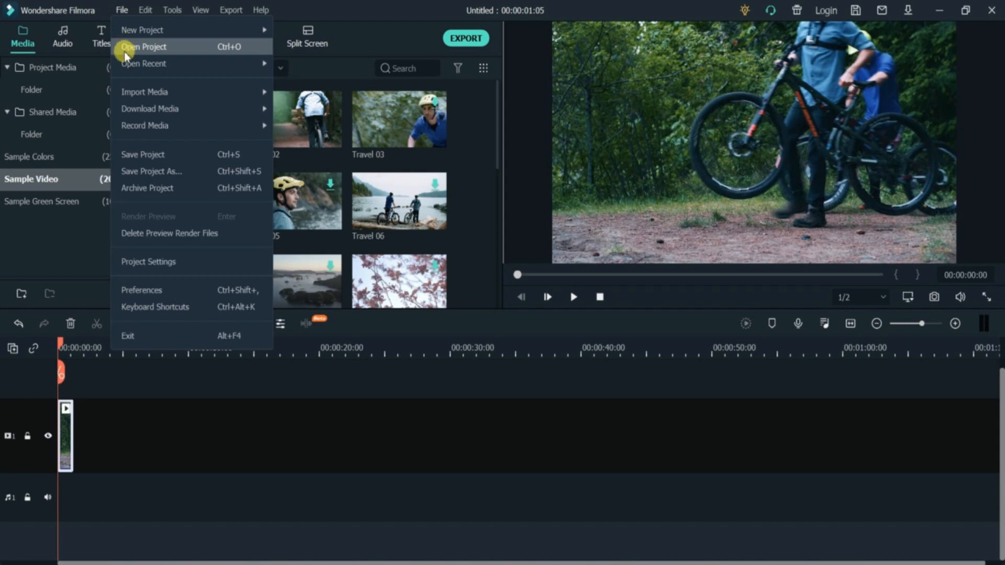
mouse_move(126, 70)
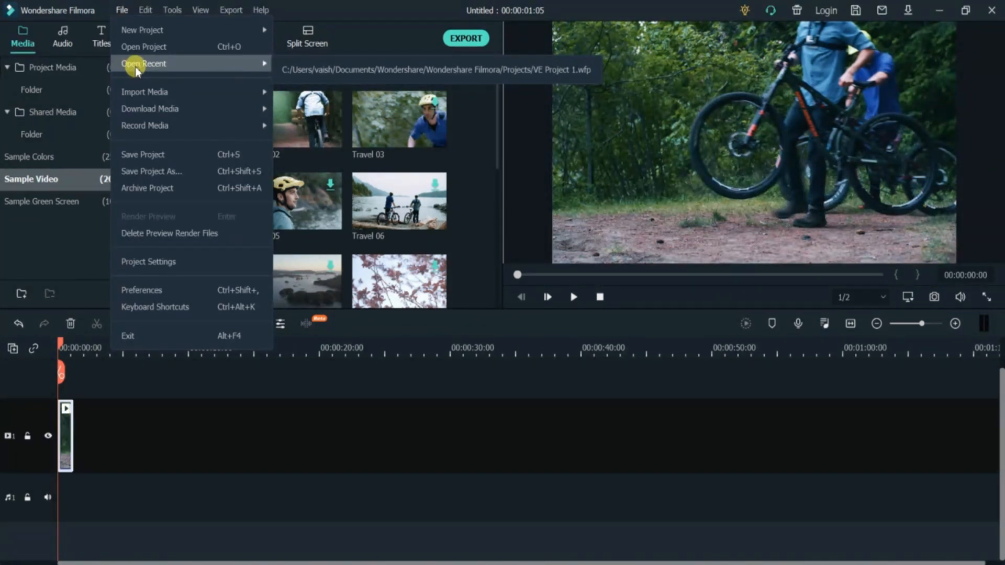
mouse_move(137, 94)
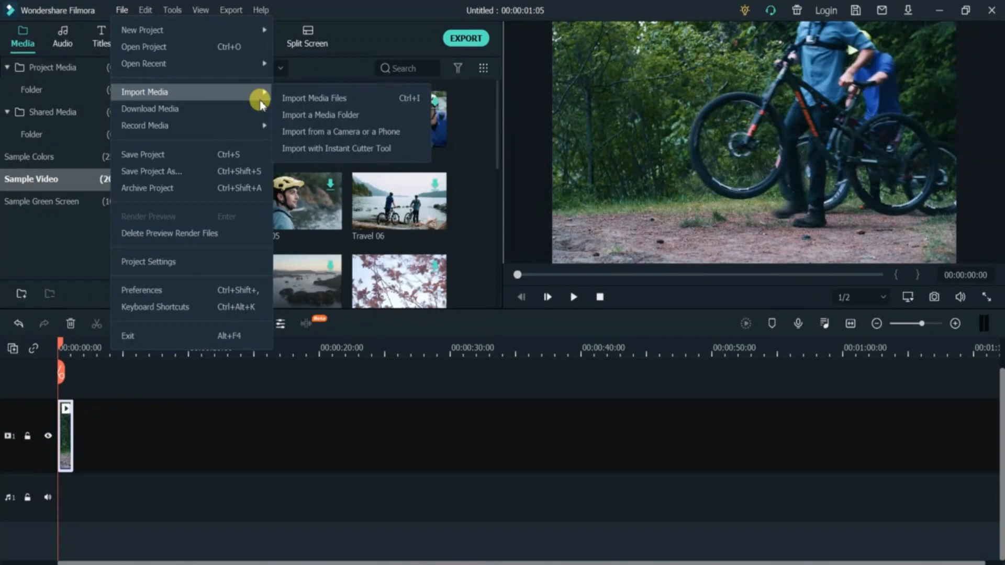
mouse_move(249, 108)
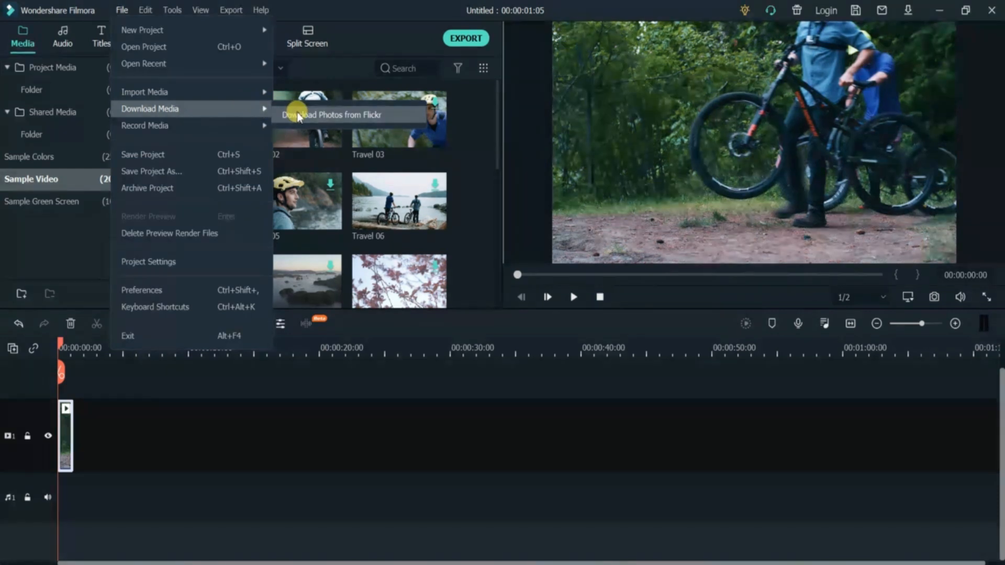
mouse_move(265, 129)
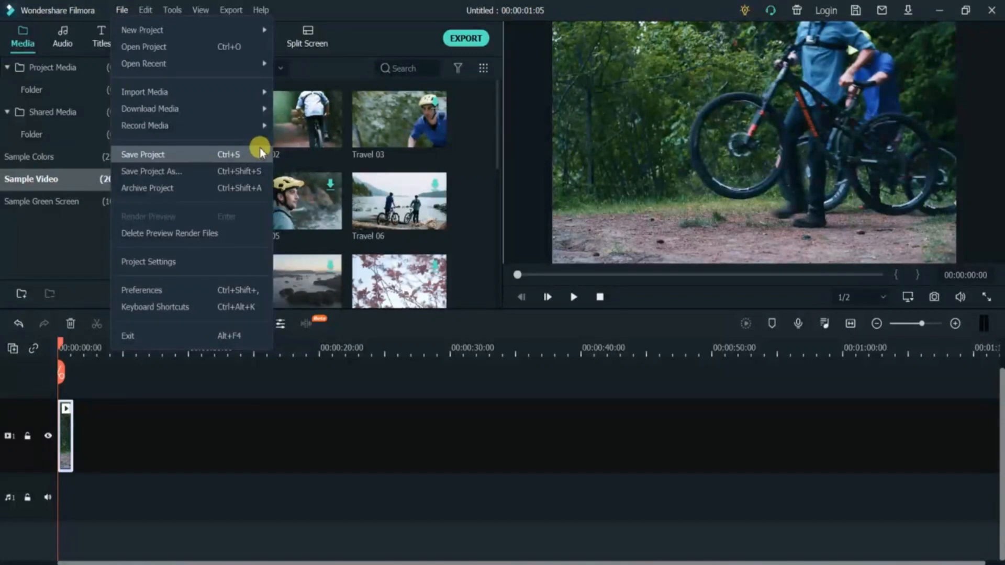
click(231, 260)
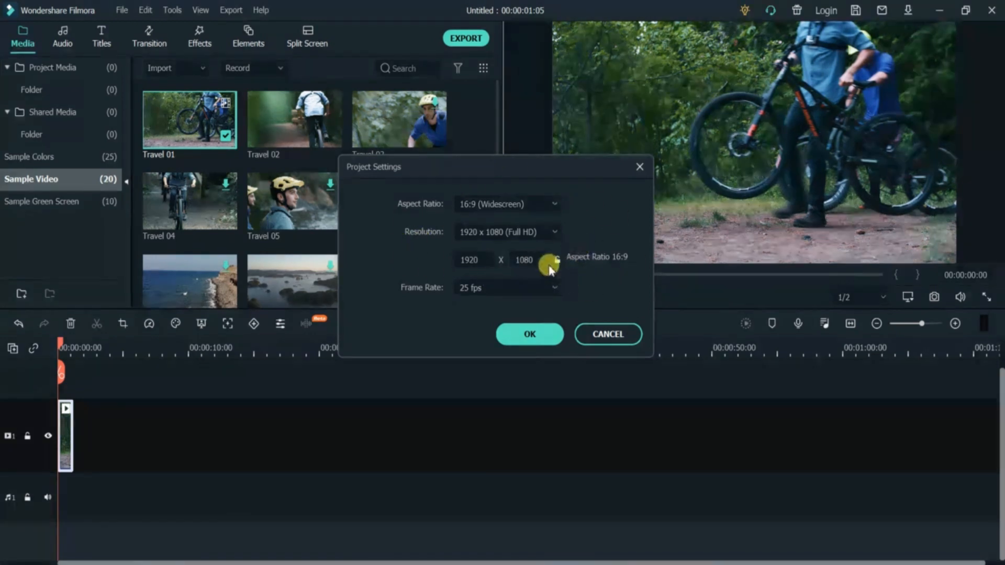
click(524, 337)
Review the General and Folders preferences, including language, appearance, update checks and the storage locations for temporary, recorded and snapshot files
click(122, 10)
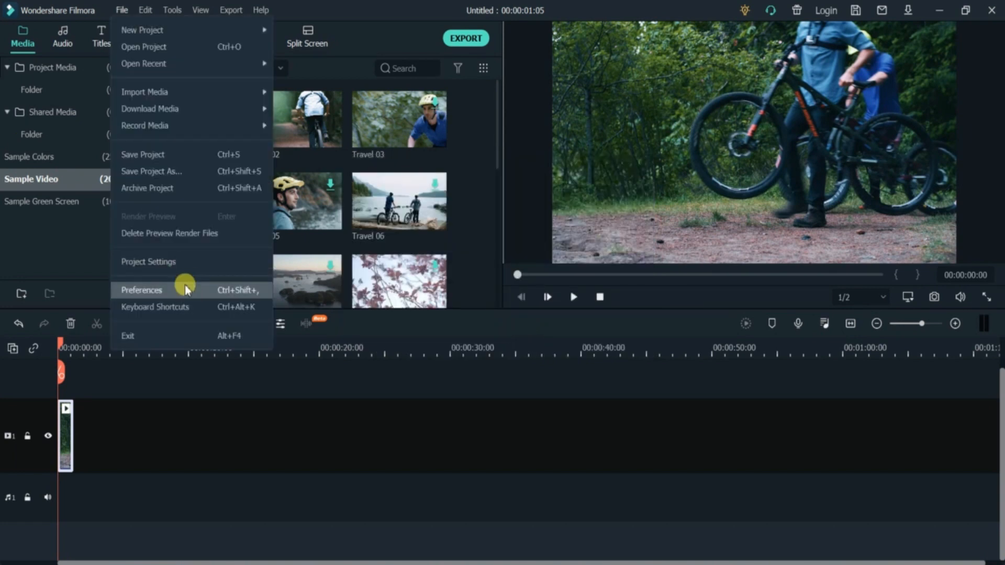
click(184, 289)
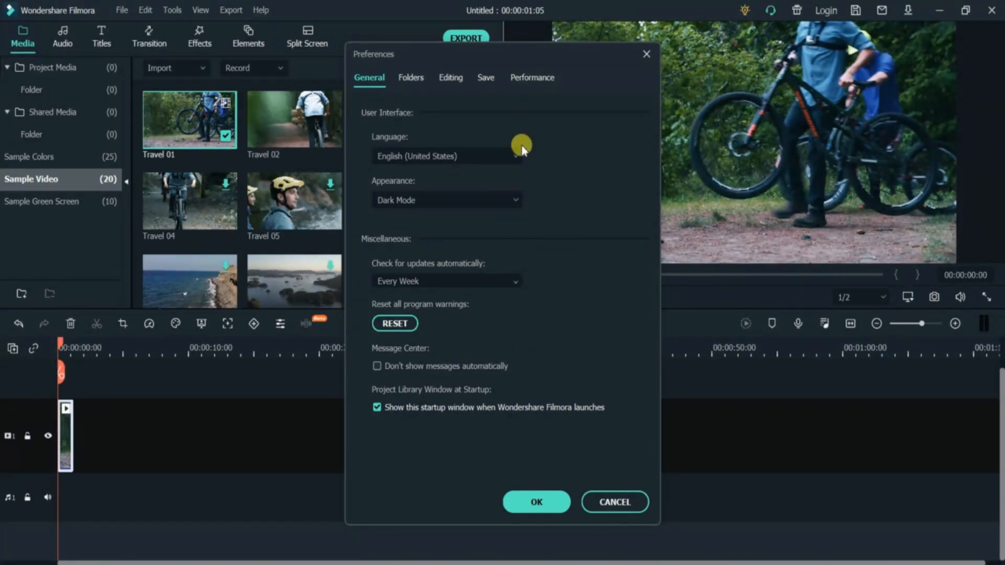
click(419, 76)
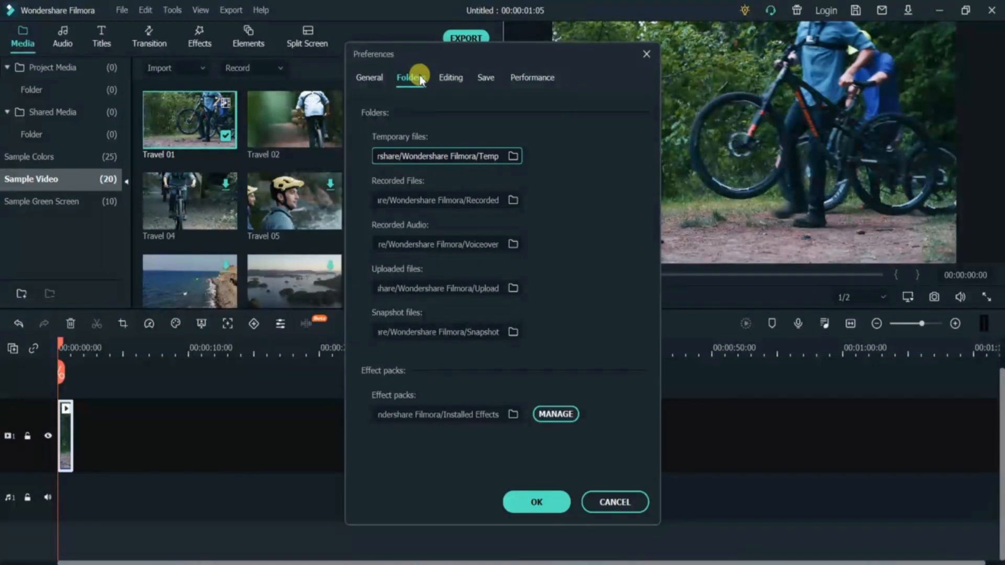
click(526, 502)
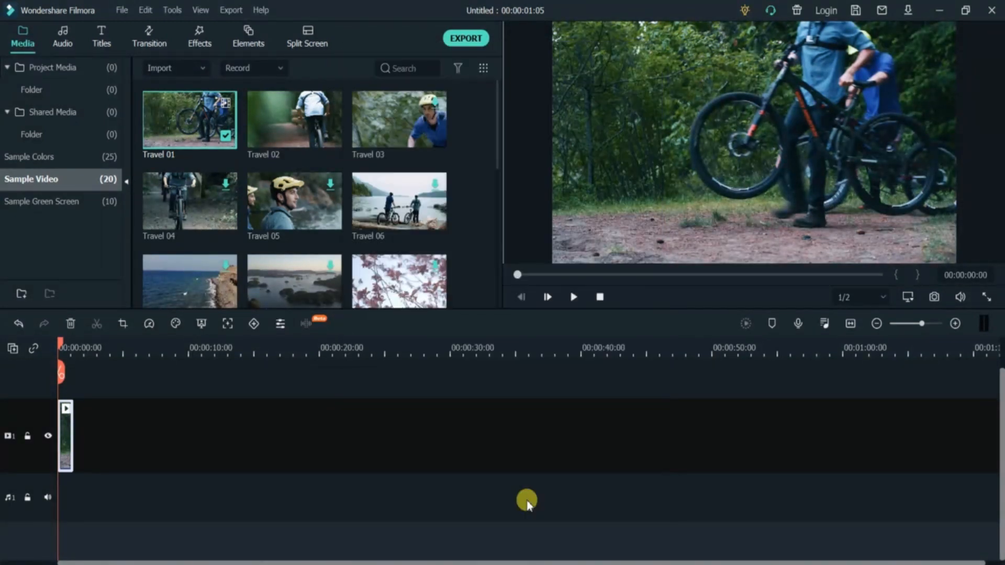
Review the keyboard shortcuts assigned to the File commands, such as creating, opening, saving and archiving projects
click(119, 11)
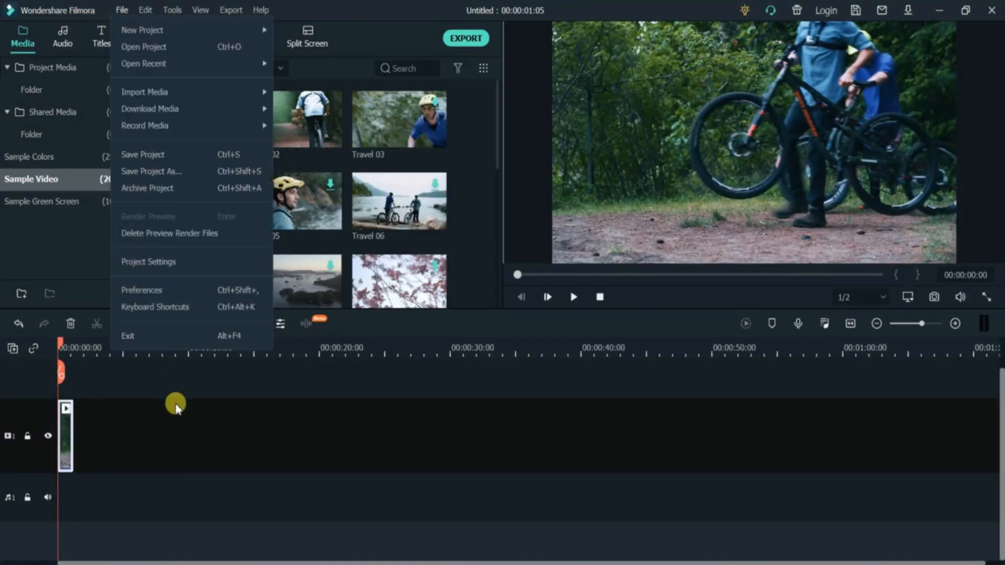
click(186, 309)
scroll(560, 209, down, 5)
scroll(568, 273, up, 5)
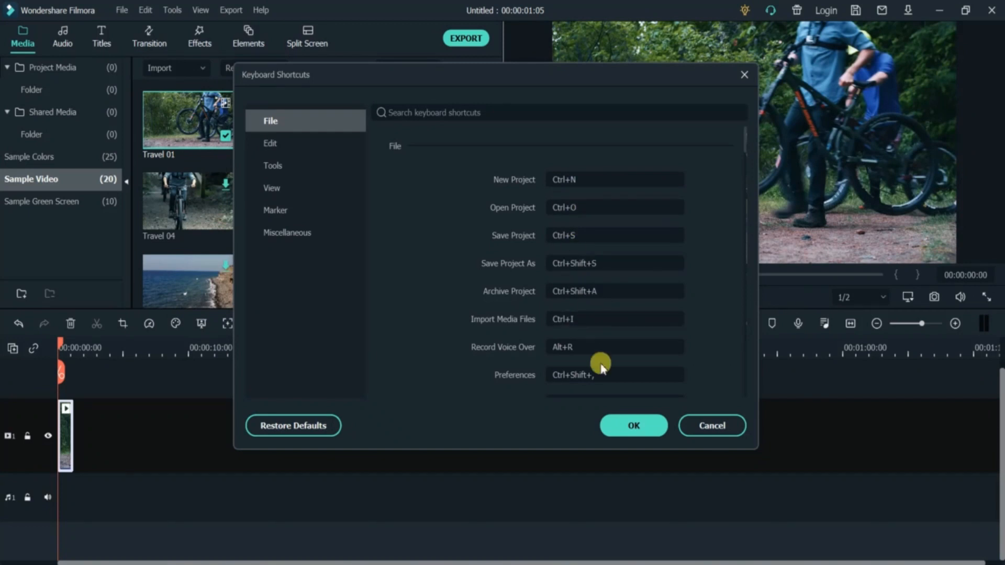
click(636, 423)
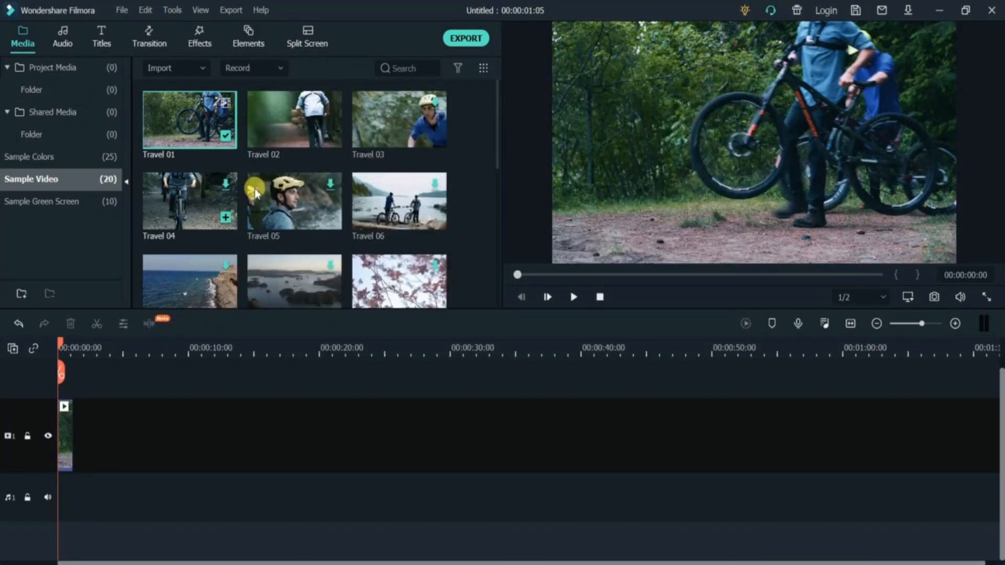
Look over the available editing, clip tool and view commands, including the playback quality options
click(149, 10)
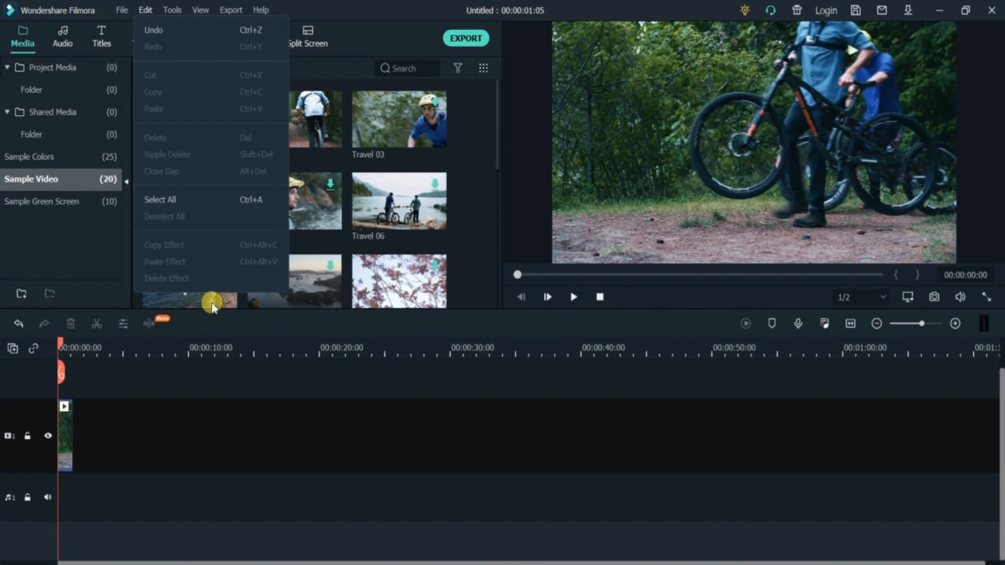
click(73, 250)
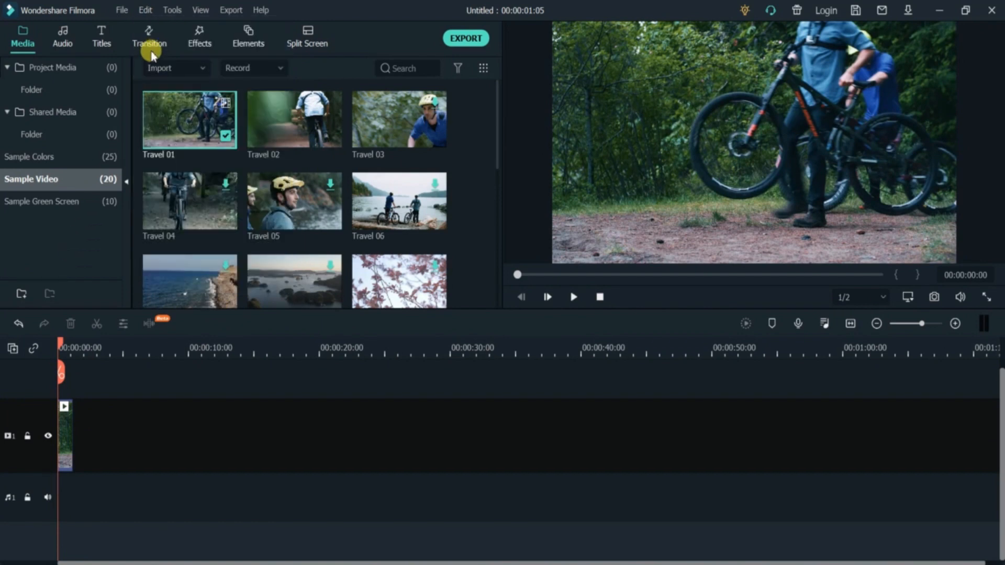
click(173, 10)
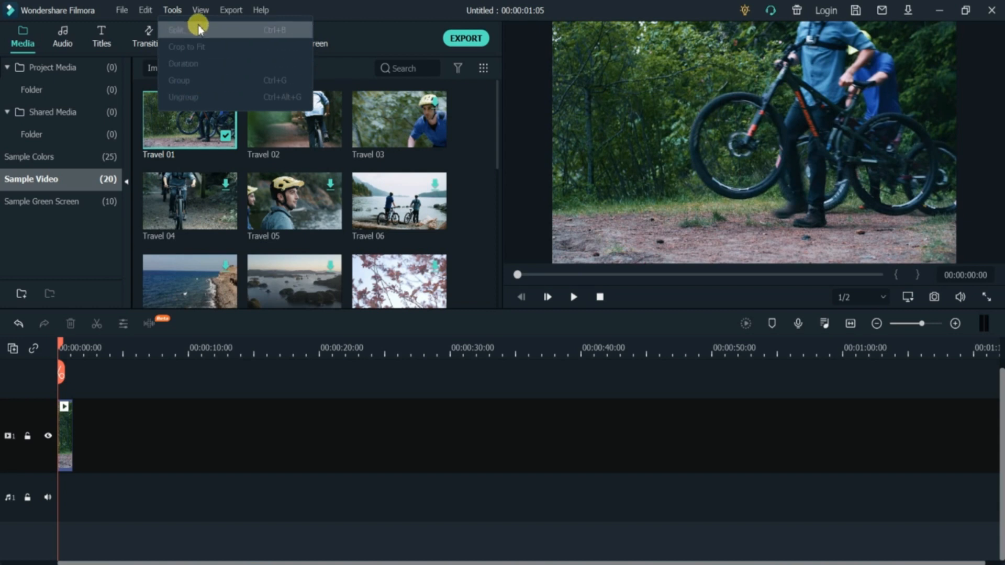
mouse_move(199, 12)
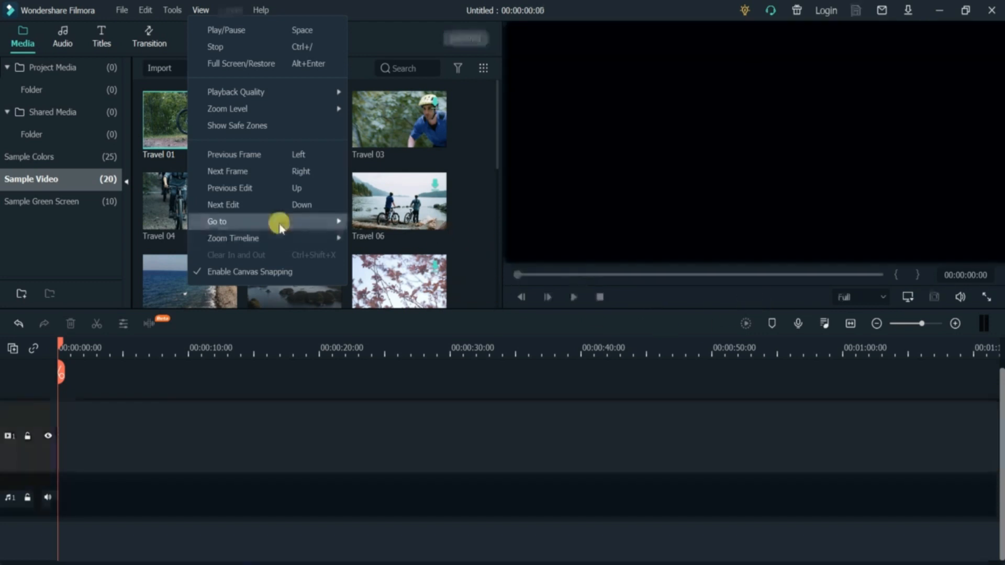
mouse_move(287, 93)
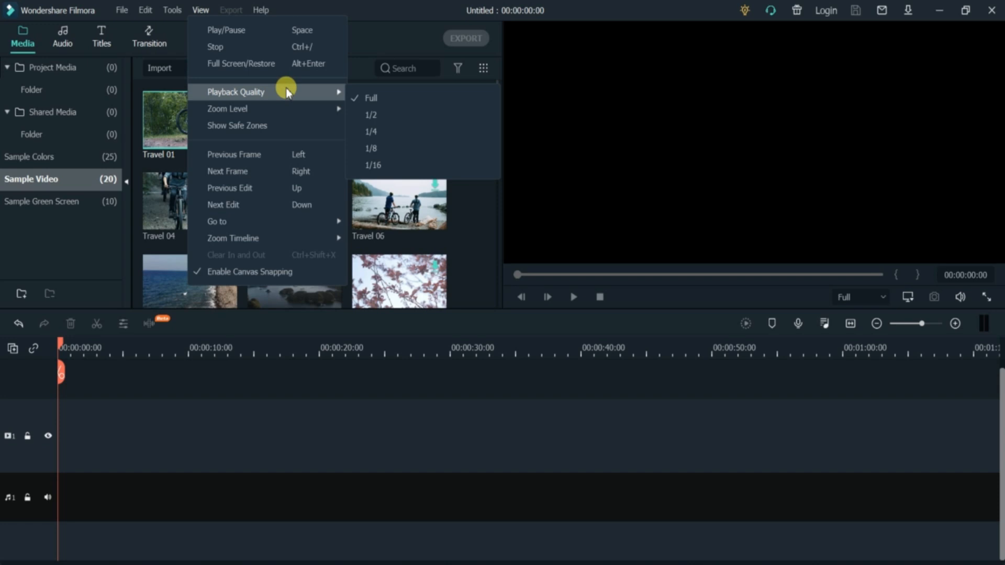
click(146, 118)
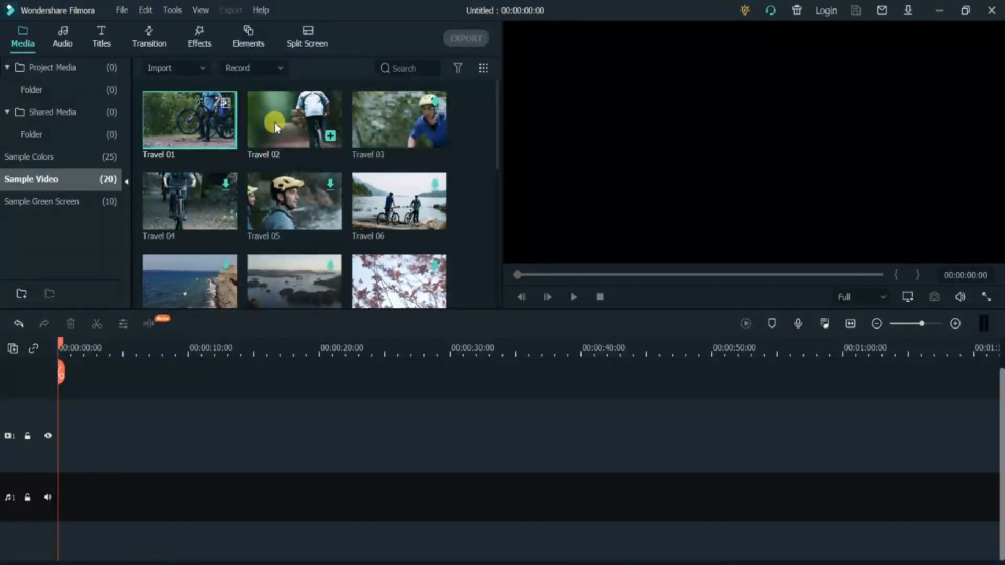
Place the Travel 01 sample video at the start of the first video track and return the preview to its beginning
drag(164, 117, 45, 442)
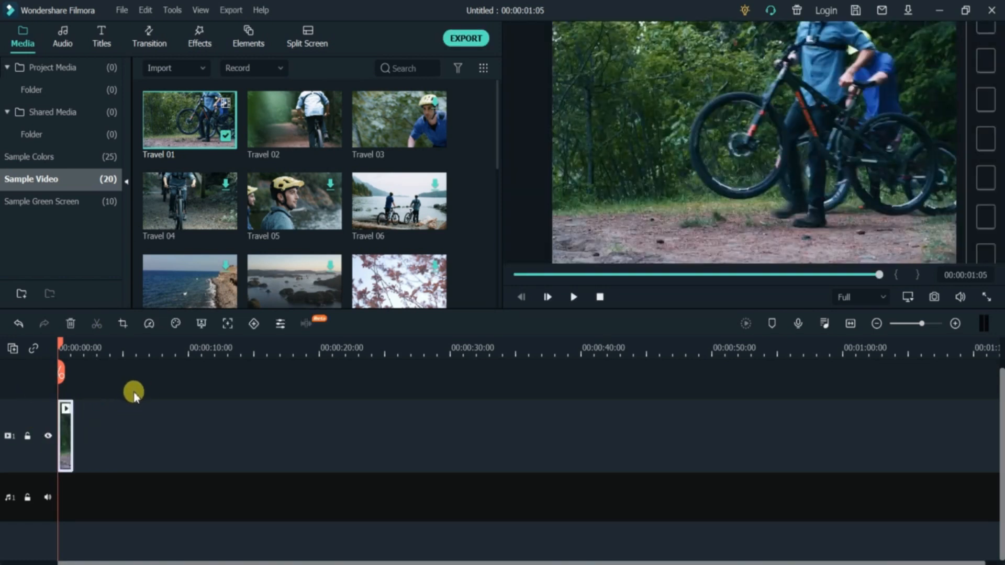
drag(97, 371, 65, 478)
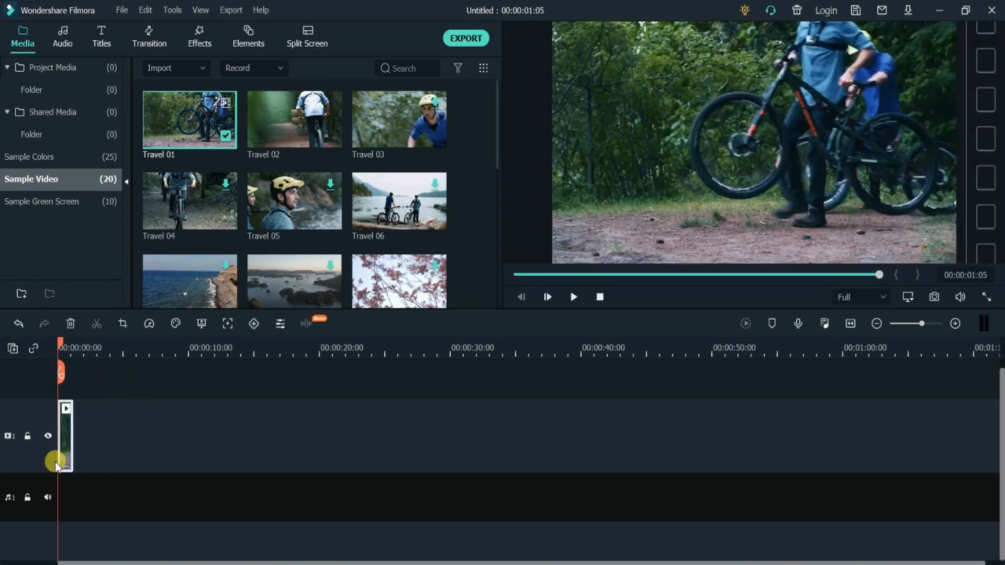
click(518, 275)
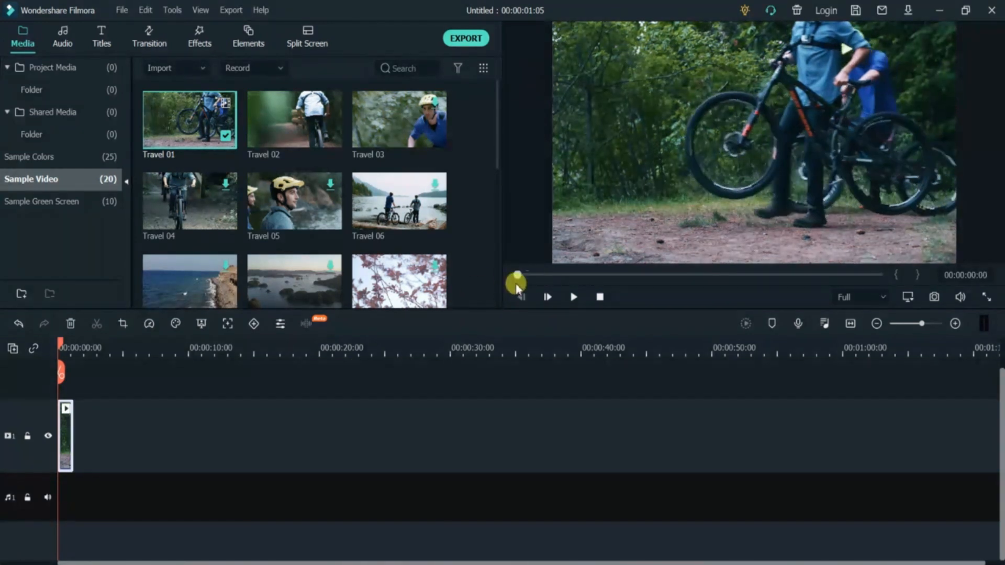
Play the Travel 01 clip in the preview at Full playback quality
click(876, 297)
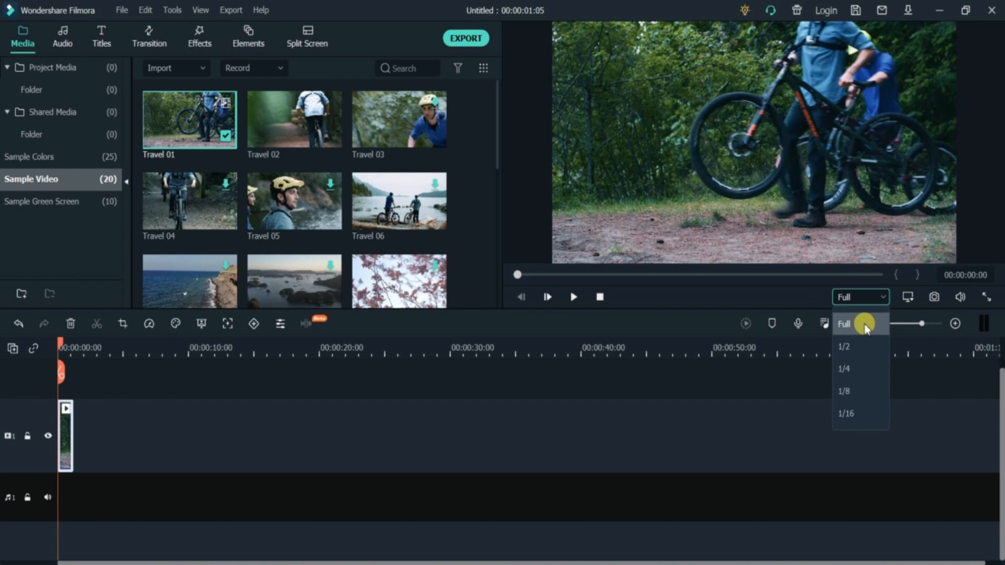
click(863, 325)
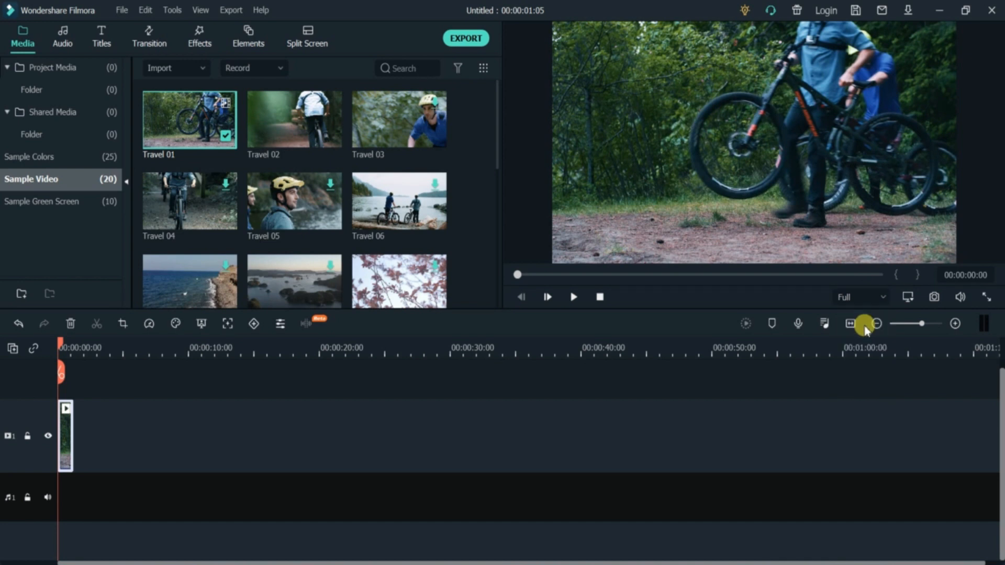
click(571, 298)
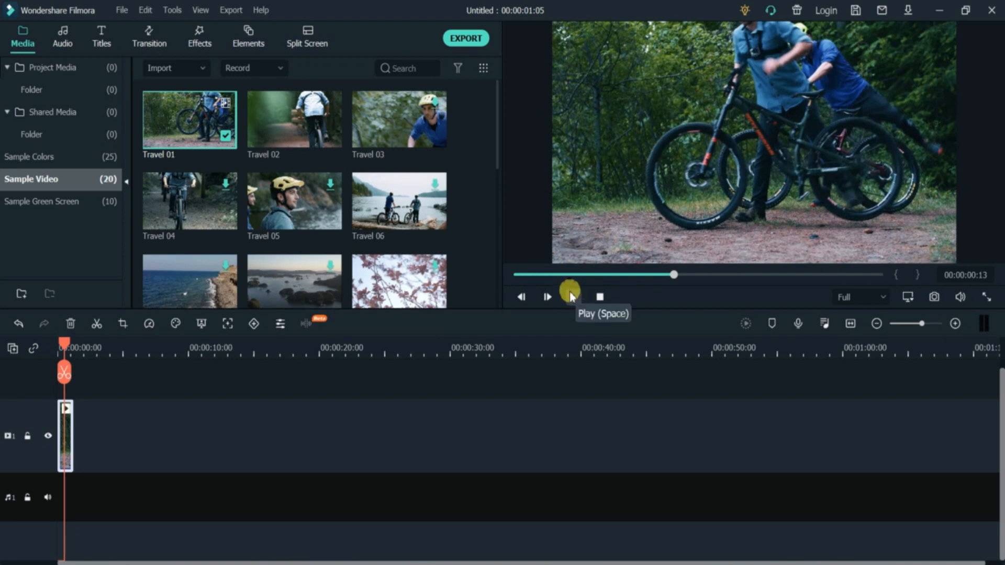
Set the preview playback quality to 1/4 and replay the Travel 01 clip from the beginning, pausing before its end
click(861, 297)
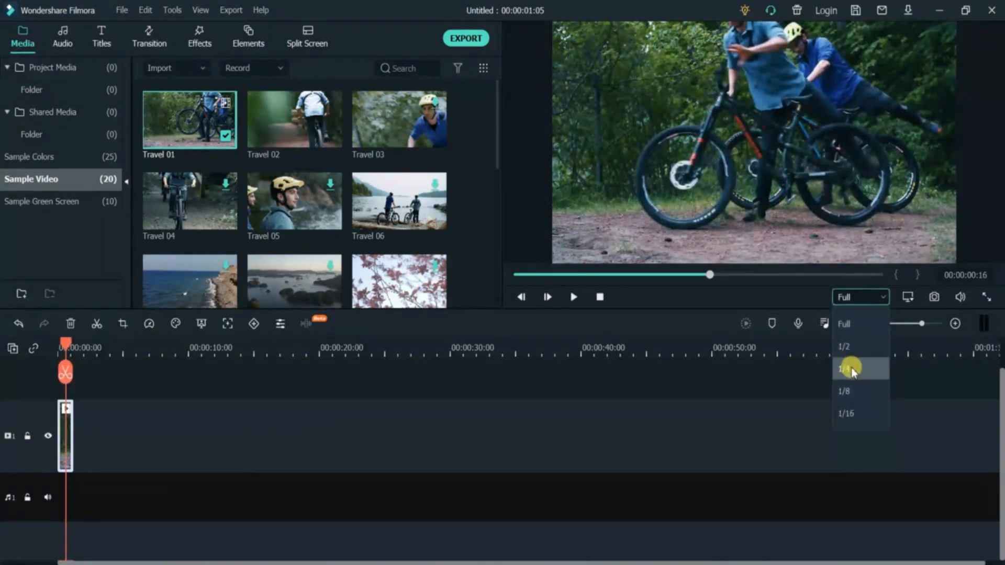
click(851, 369)
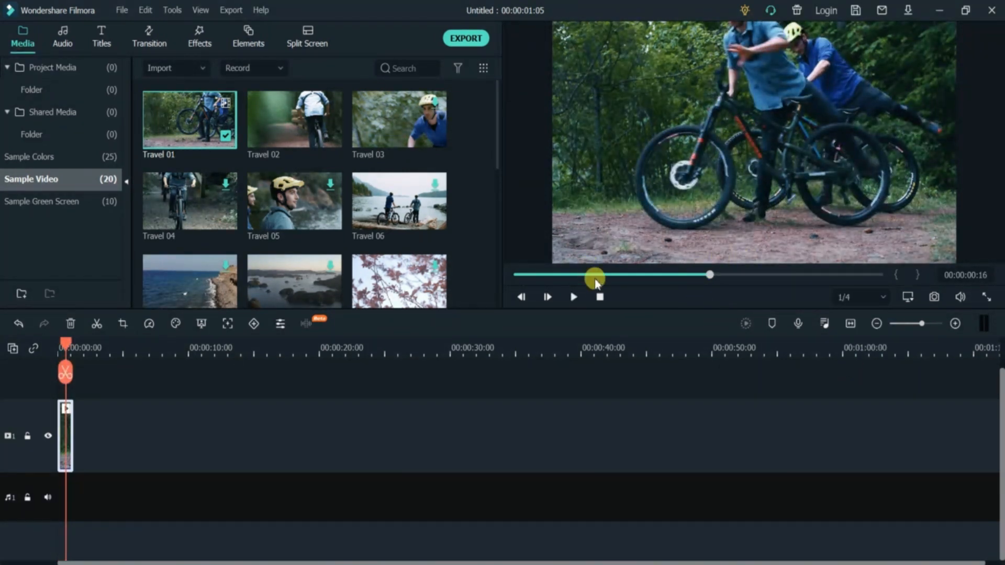
click(507, 281)
click(572, 298)
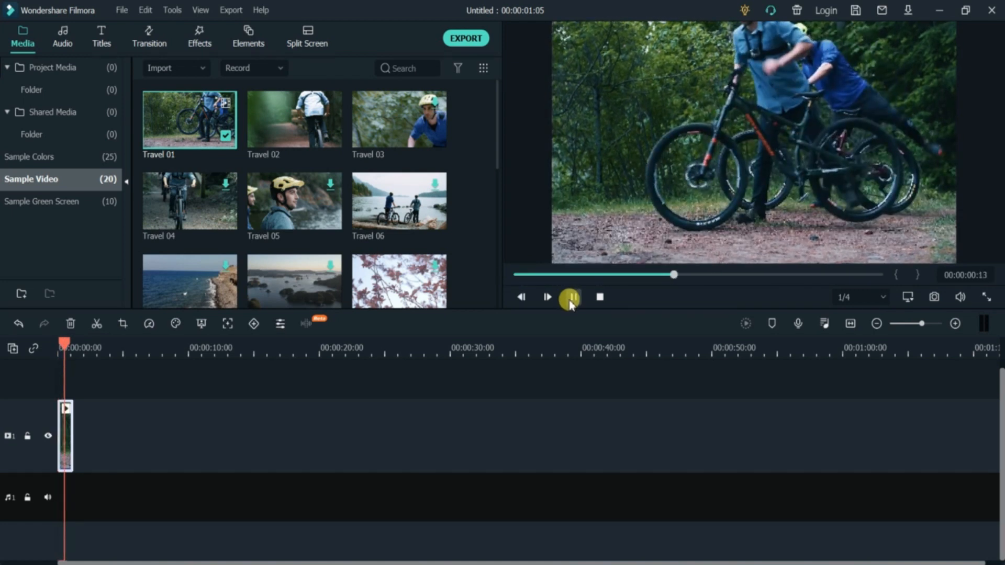
click(572, 298)
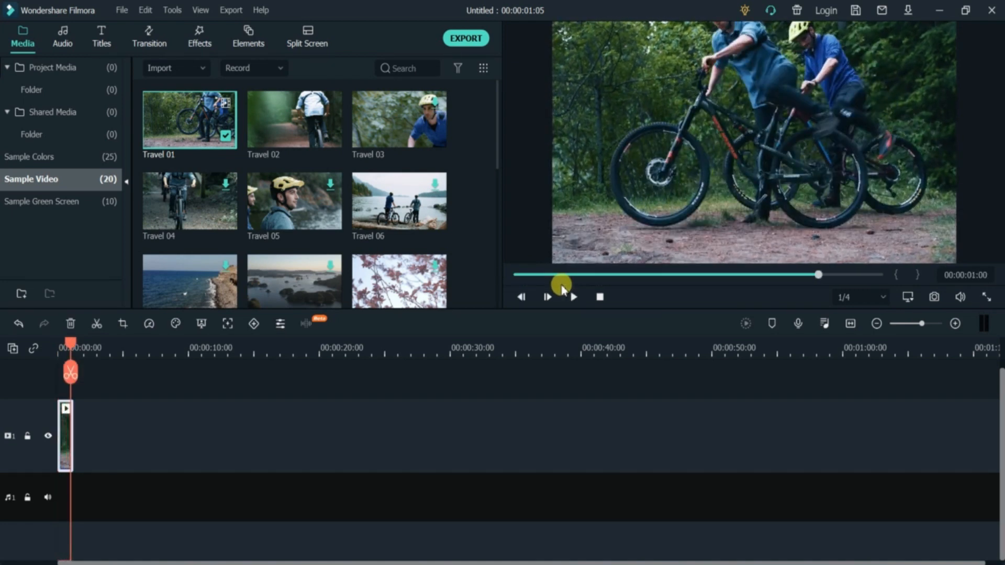
Switch the preview playback quality to Full, then settle on 1/2
click(843, 298)
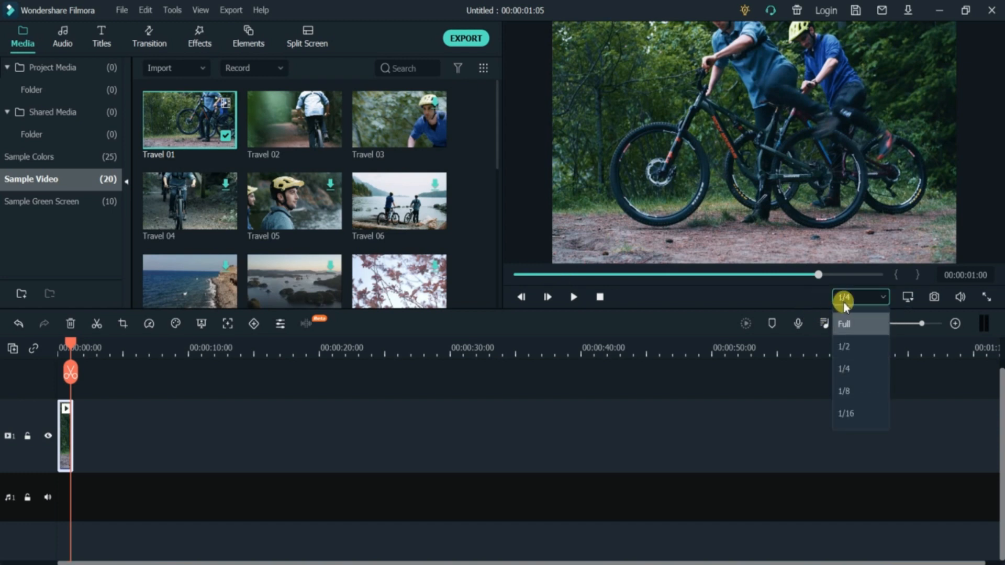
click(853, 329)
click(854, 298)
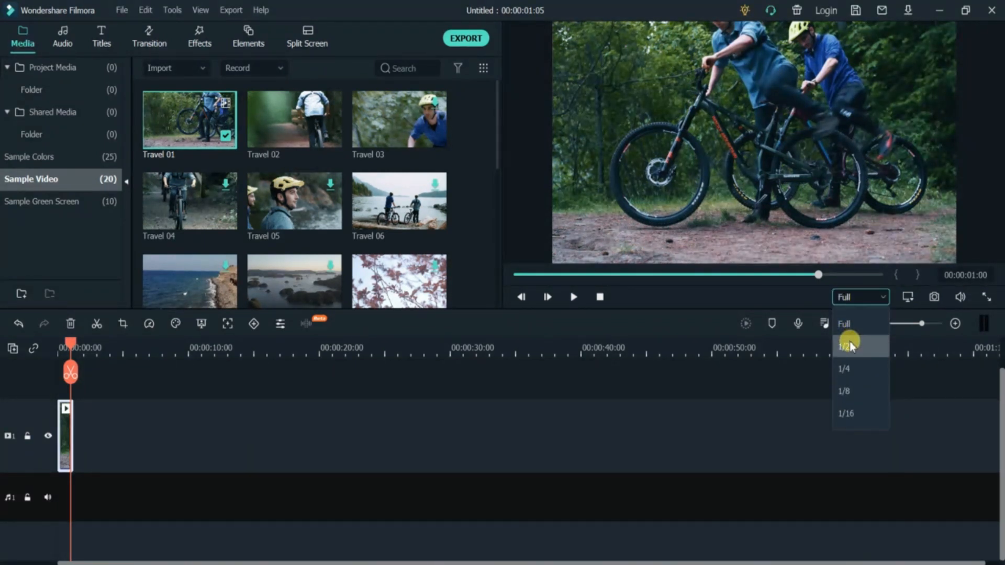
click(849, 345)
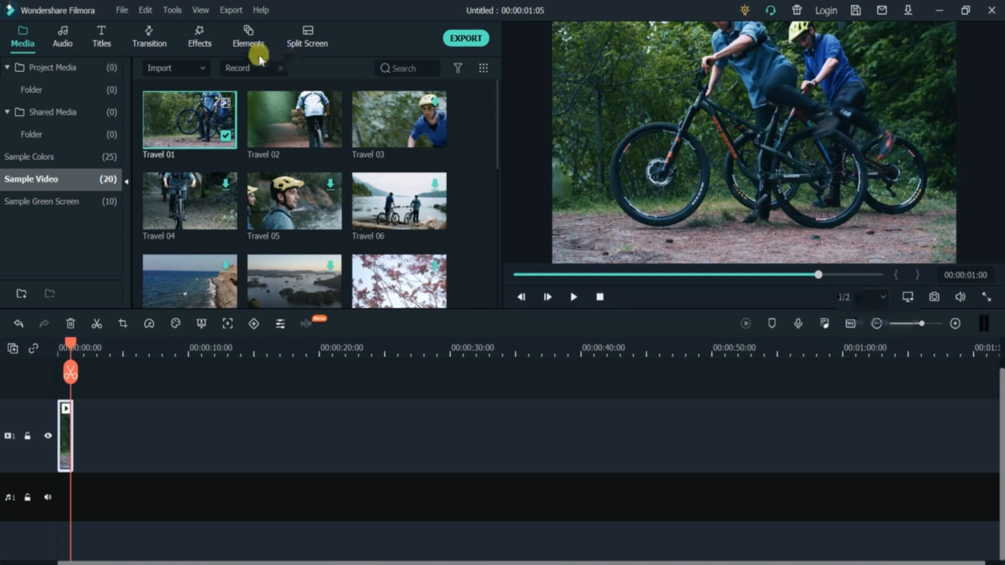
Look over the view, zoom level and export commands, then the help, support, account and update options
click(203, 12)
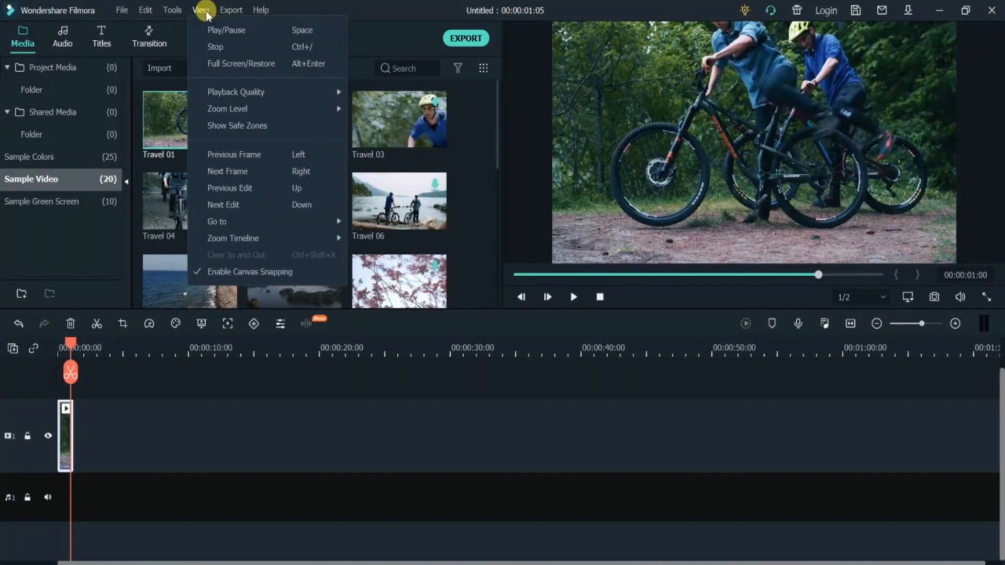
mouse_move(224, 110)
mouse_move(227, 12)
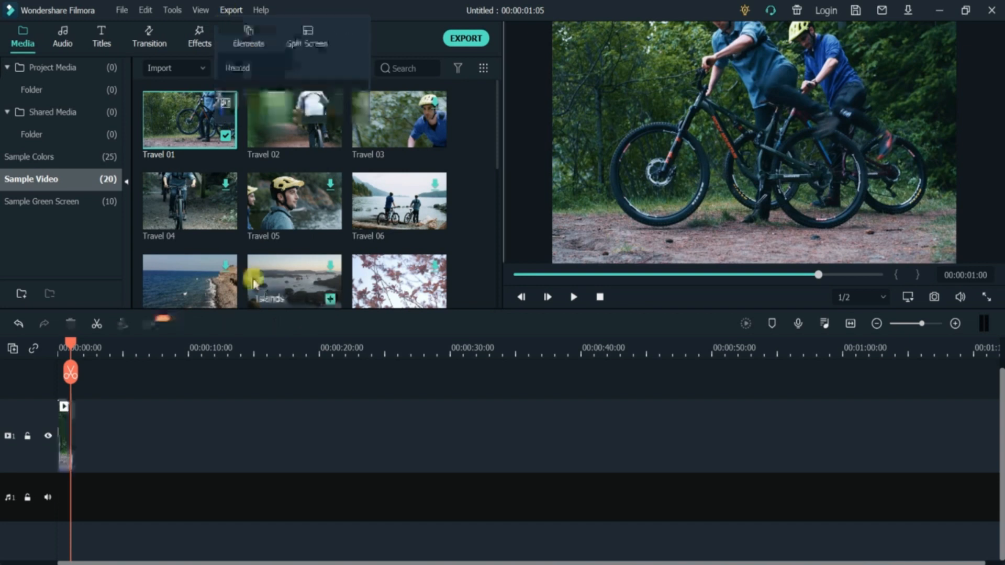
click(259, 9)
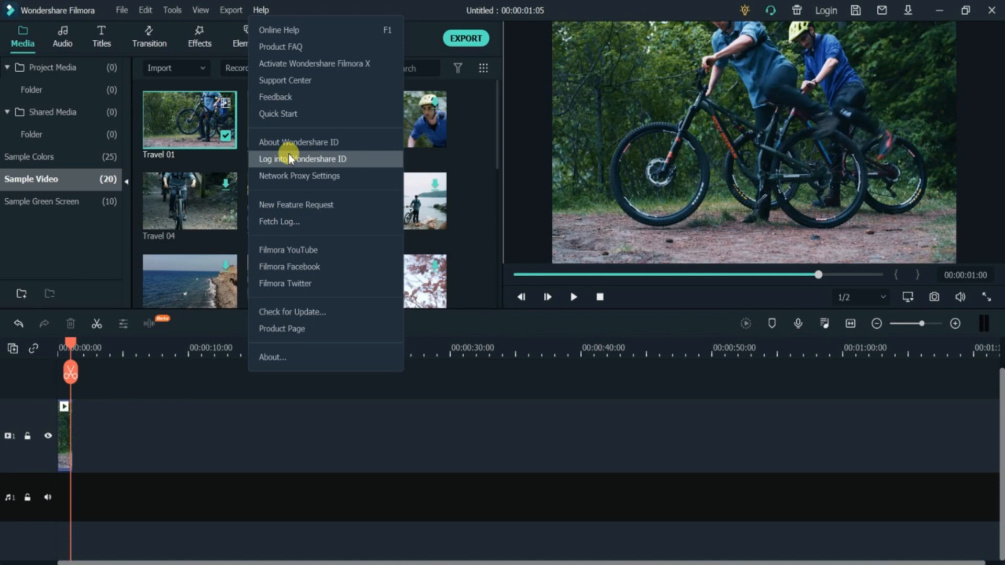
click(263, 496)
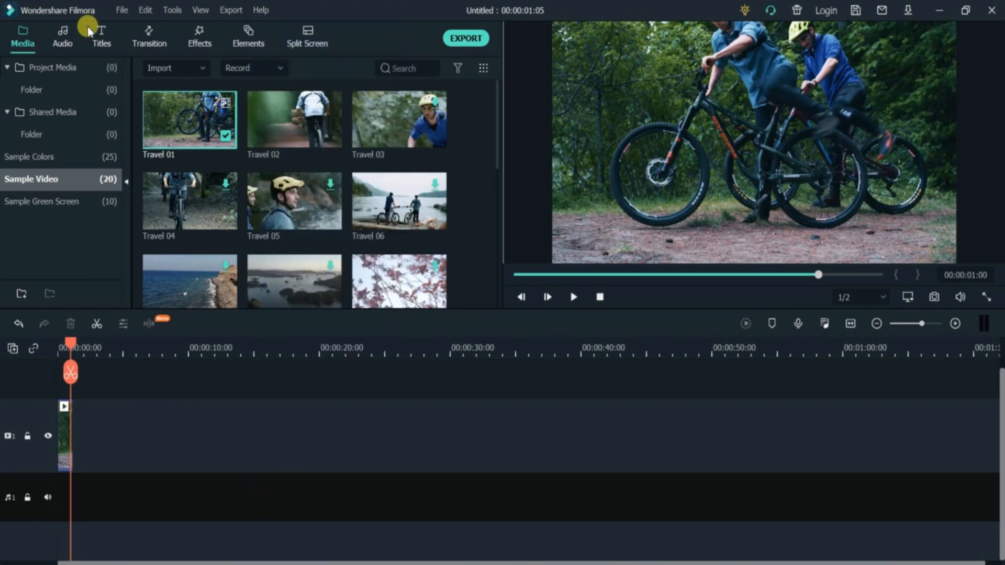